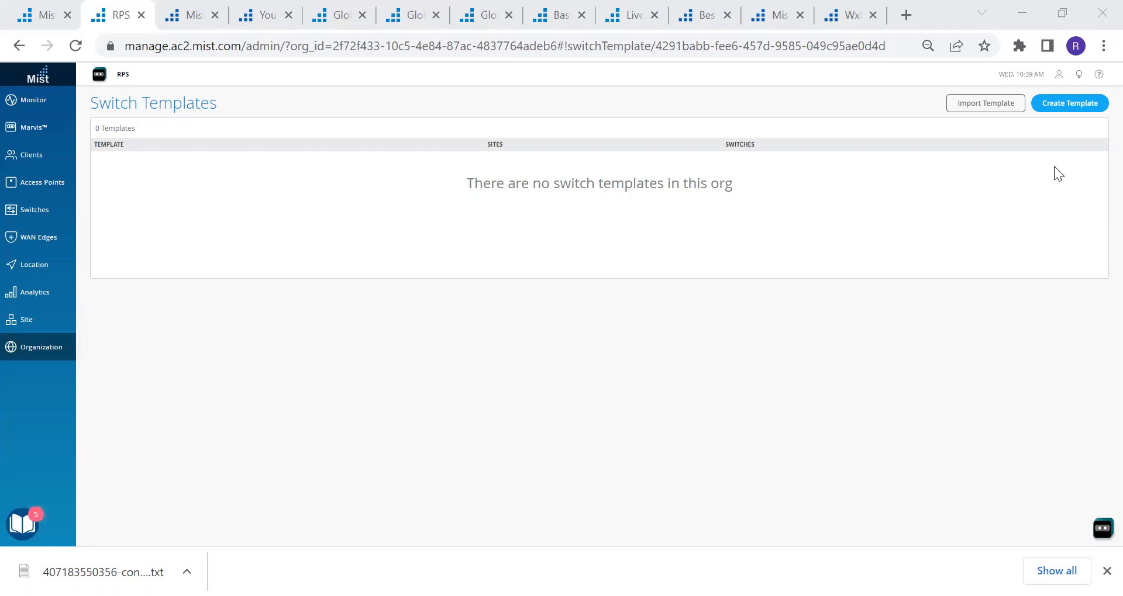
Create a switch template named 'test' and scroll down to its Port Profiles section
left_click(1078, 109)
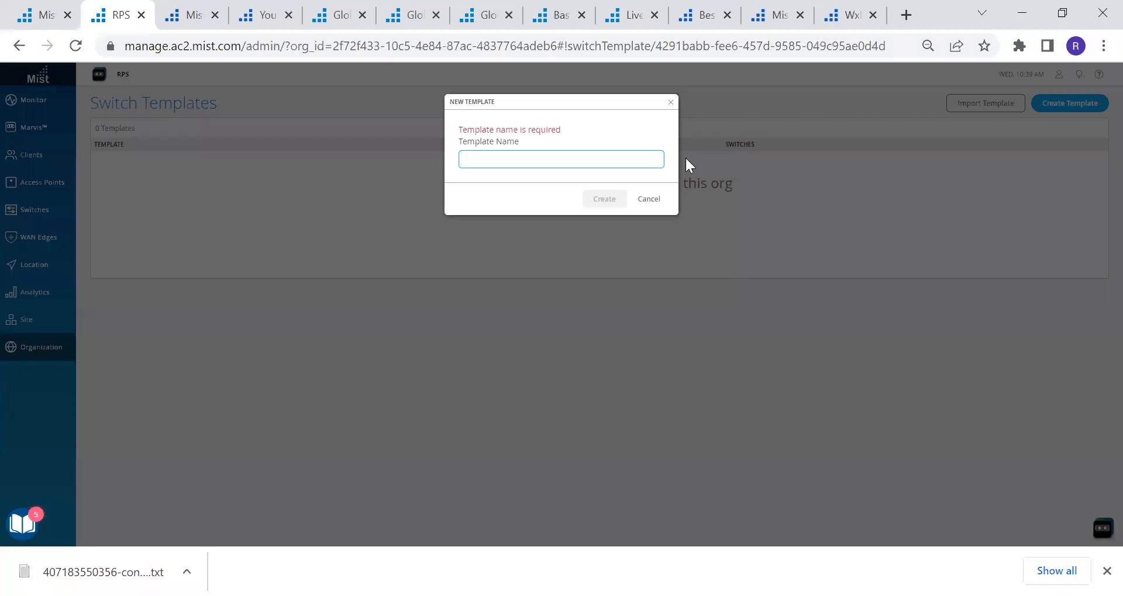
type("test")
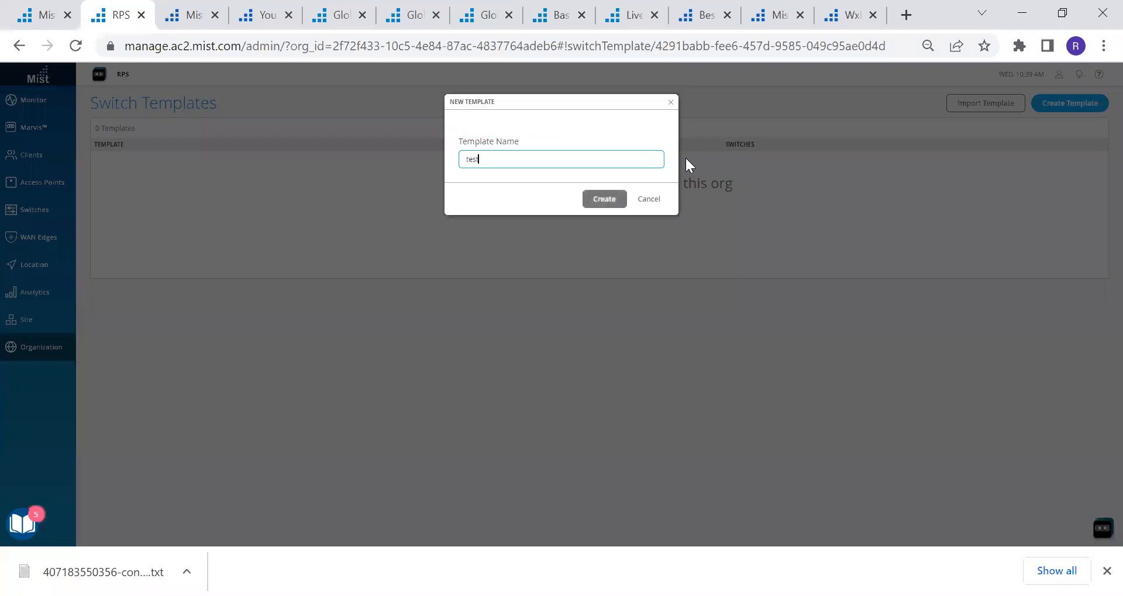
left_click(606, 197)
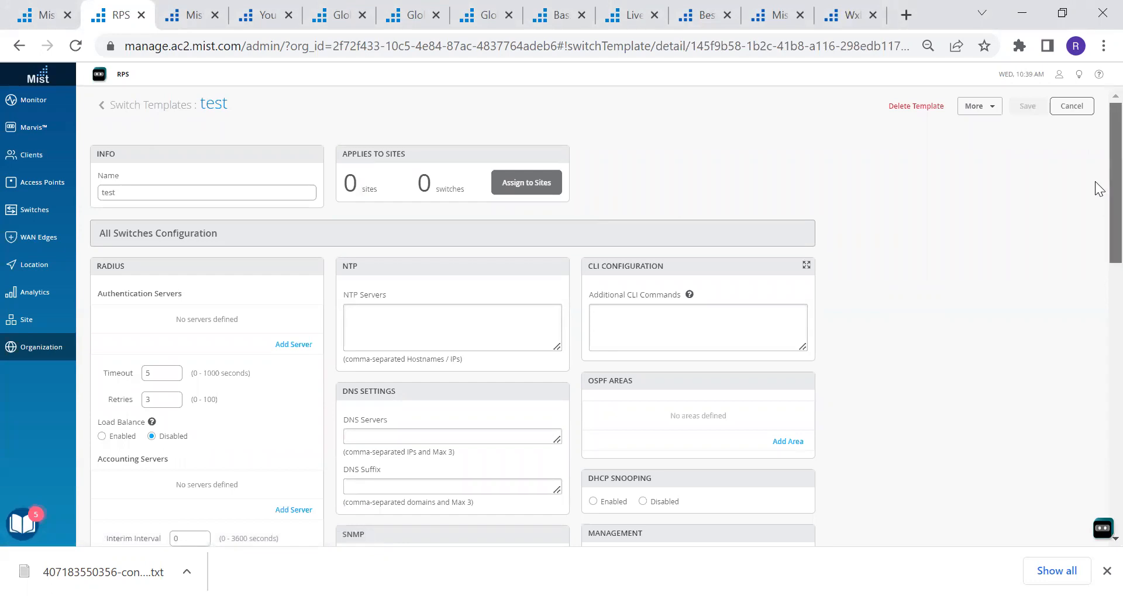
scroll(1099, 188, "down", 2)
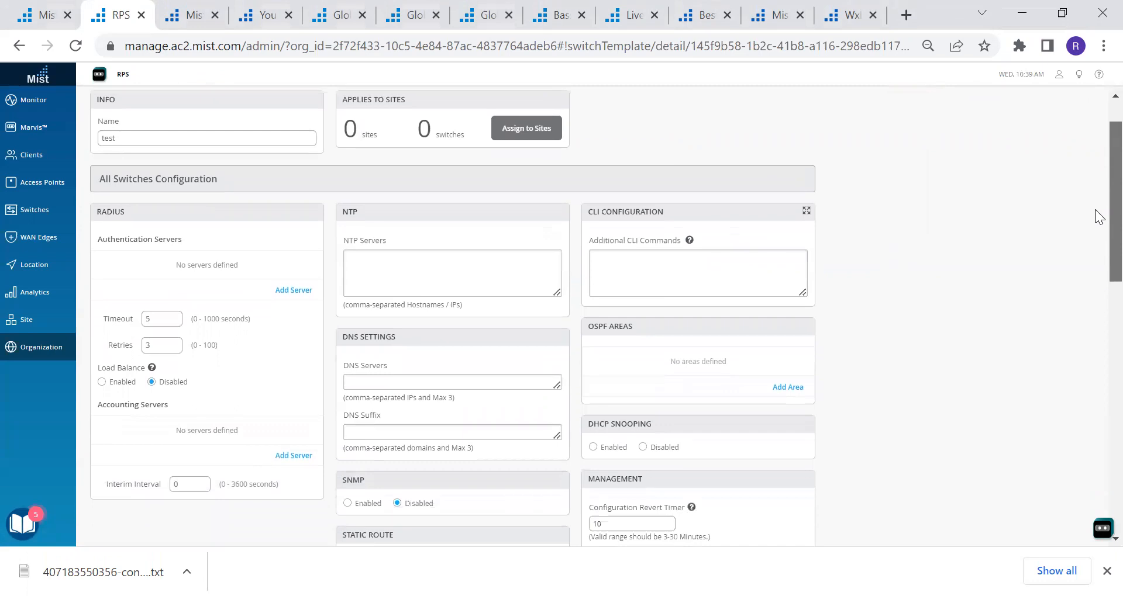
scroll(1094, 222, "down", 2)
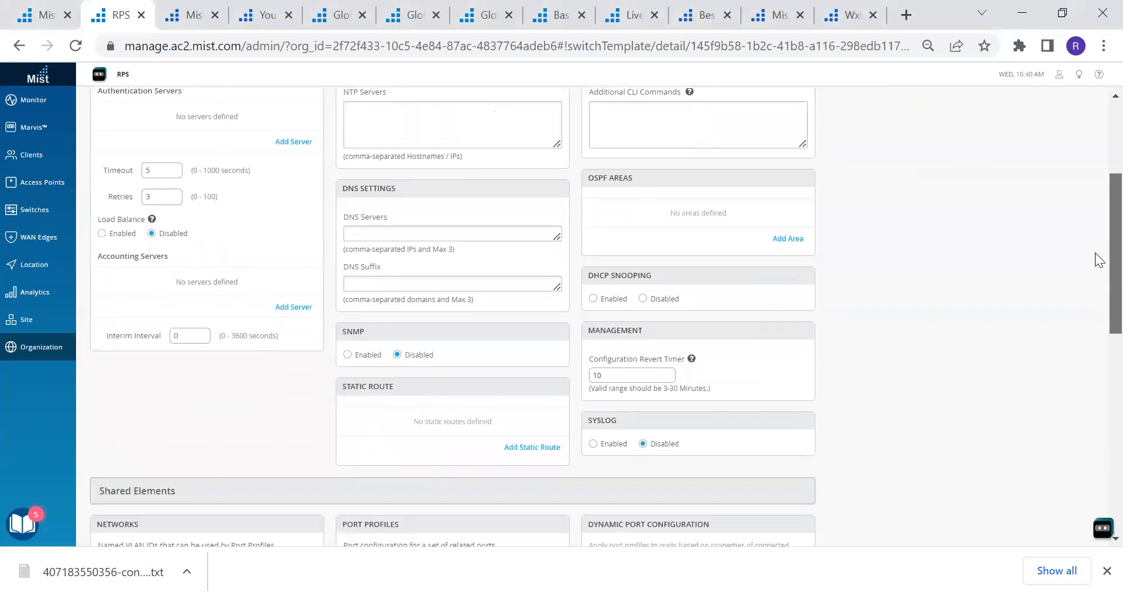
scroll(1098, 260, "down", 4)
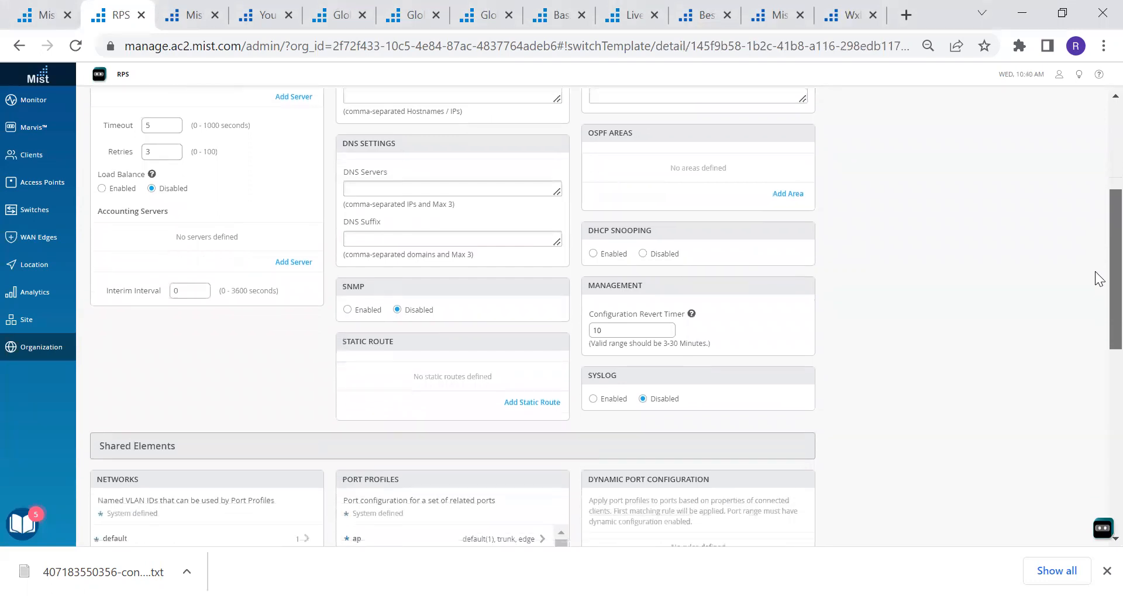
scroll(1094, 342, "down", 1)
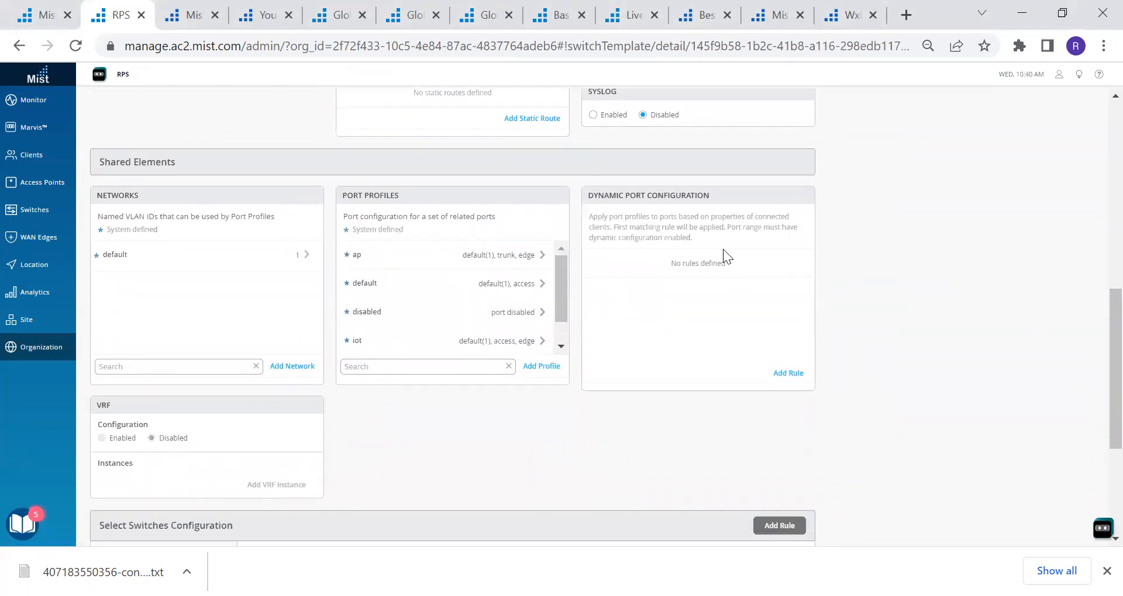
scroll(560, 288, "down", 1)
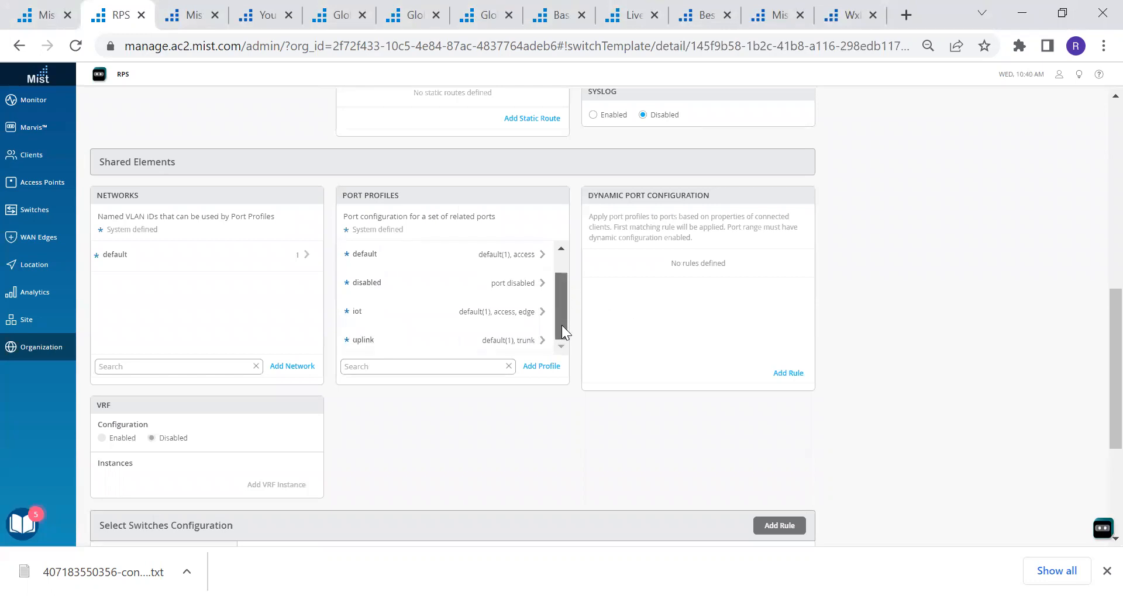
scroll(551, 262, "up", 1)
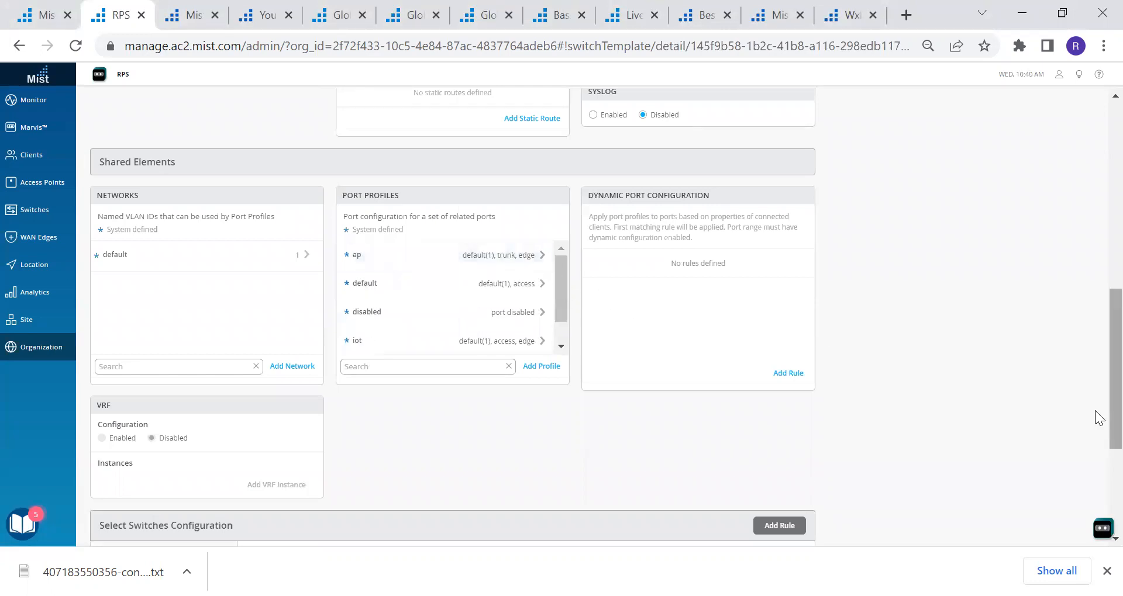
scroll(1095, 414, "down", 1)
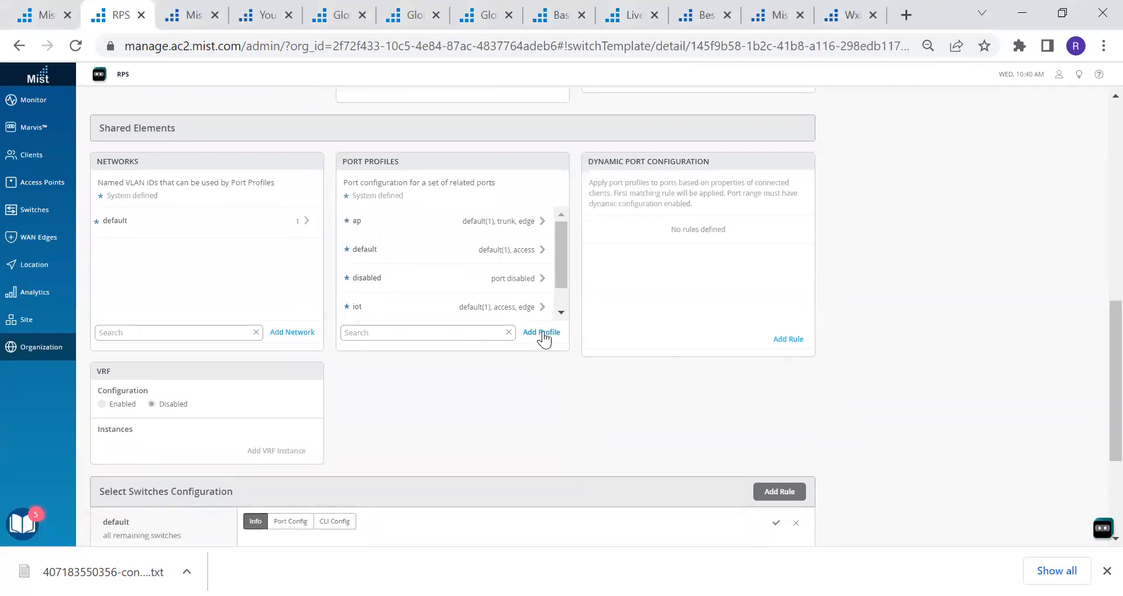
Add a port profile named 'edgeport' with STP Edge set to Yes, replacing the initial name 'Edge-port'
left_click(545, 332)
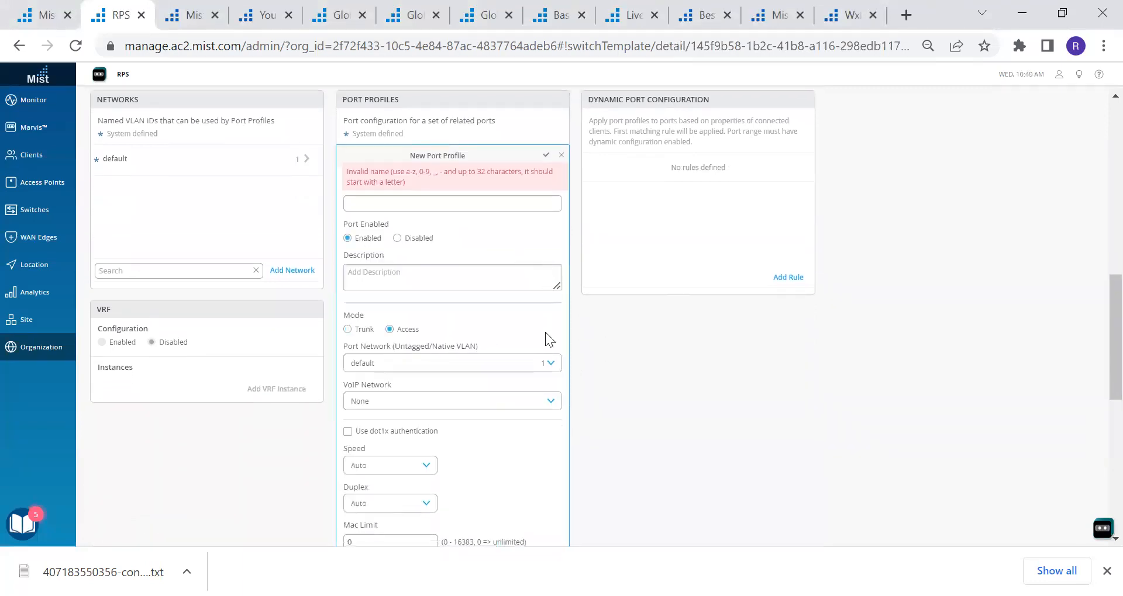
left_click(379, 203)
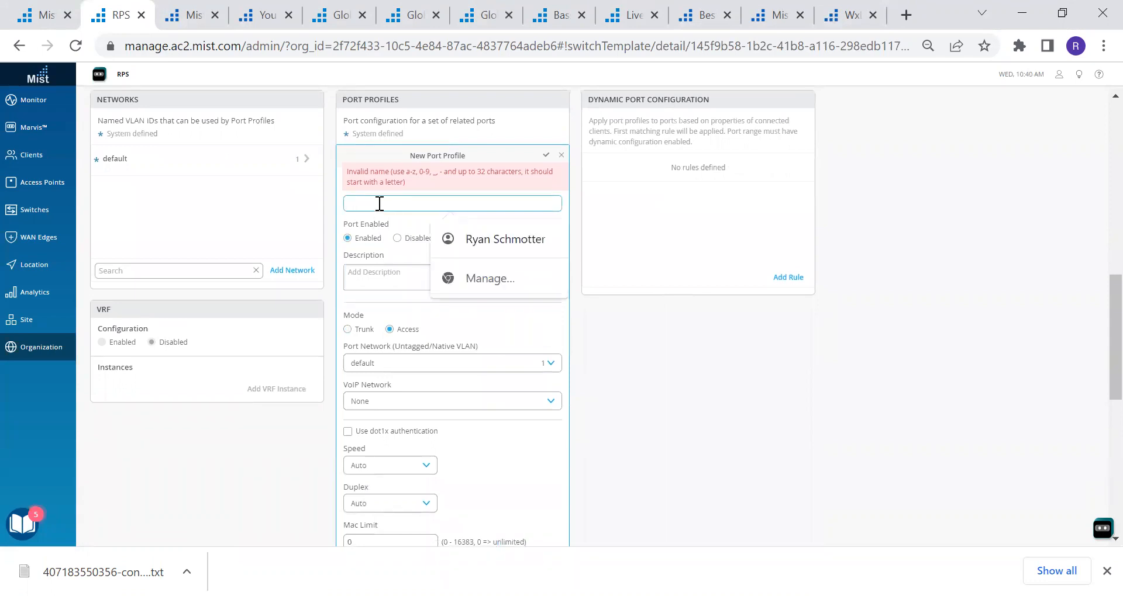
type("E")
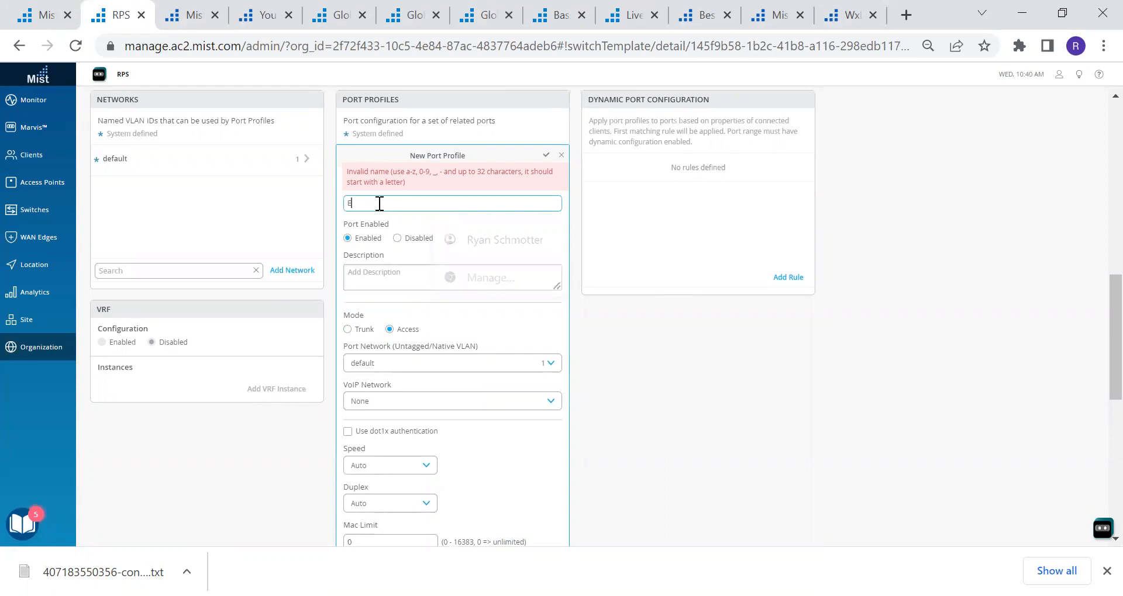
type("dge-port")
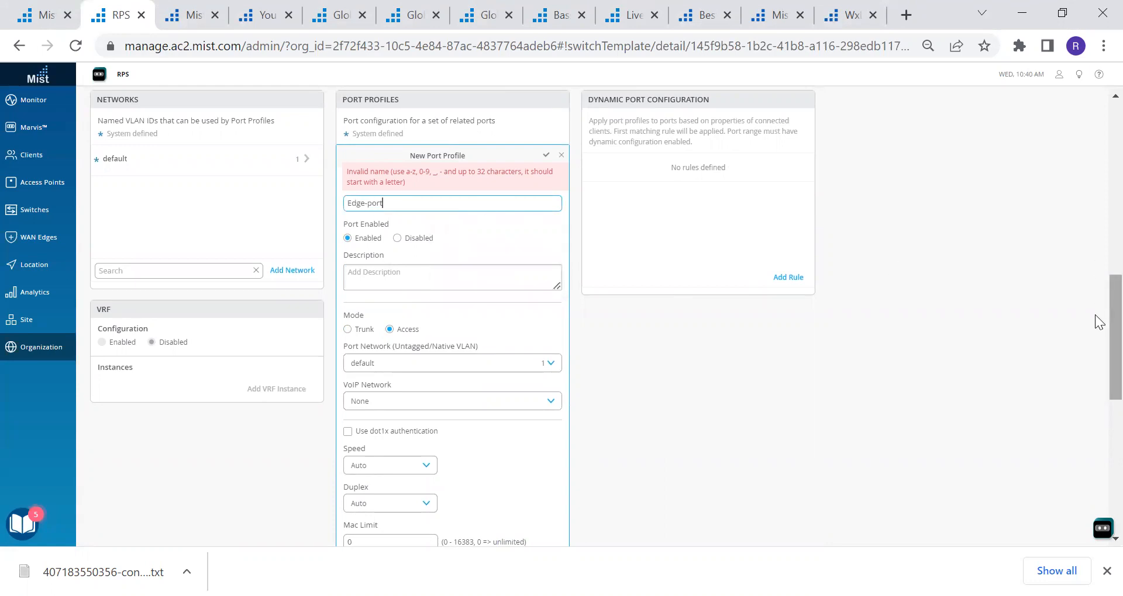
scroll(1097, 322, "down", 2)
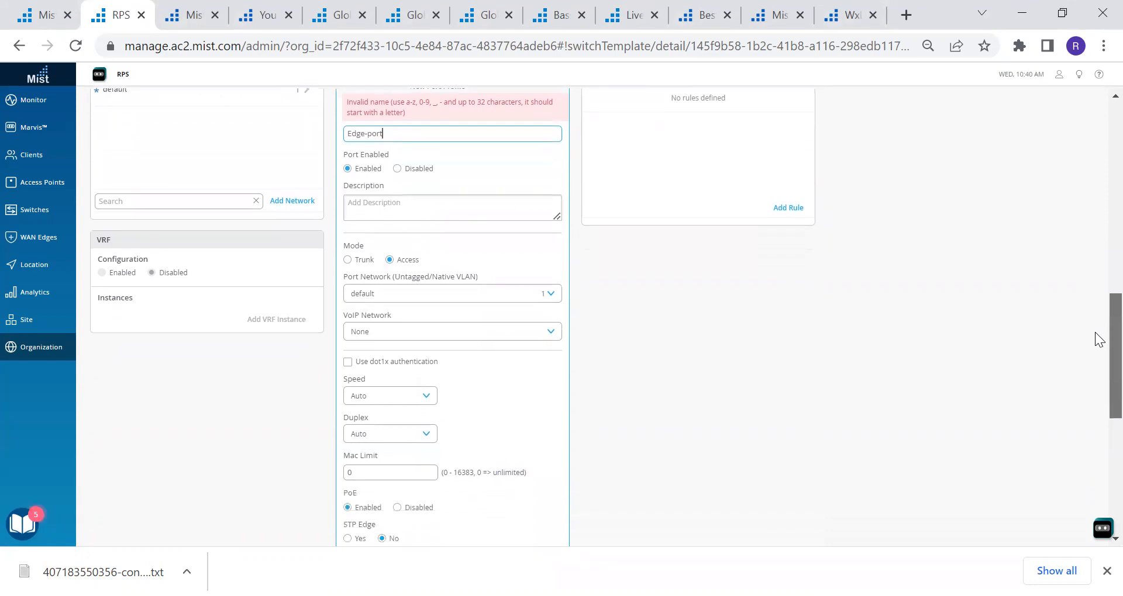
scroll(1096, 342, "down", 1)
left_click_drag(1095, 339, 1095, 402)
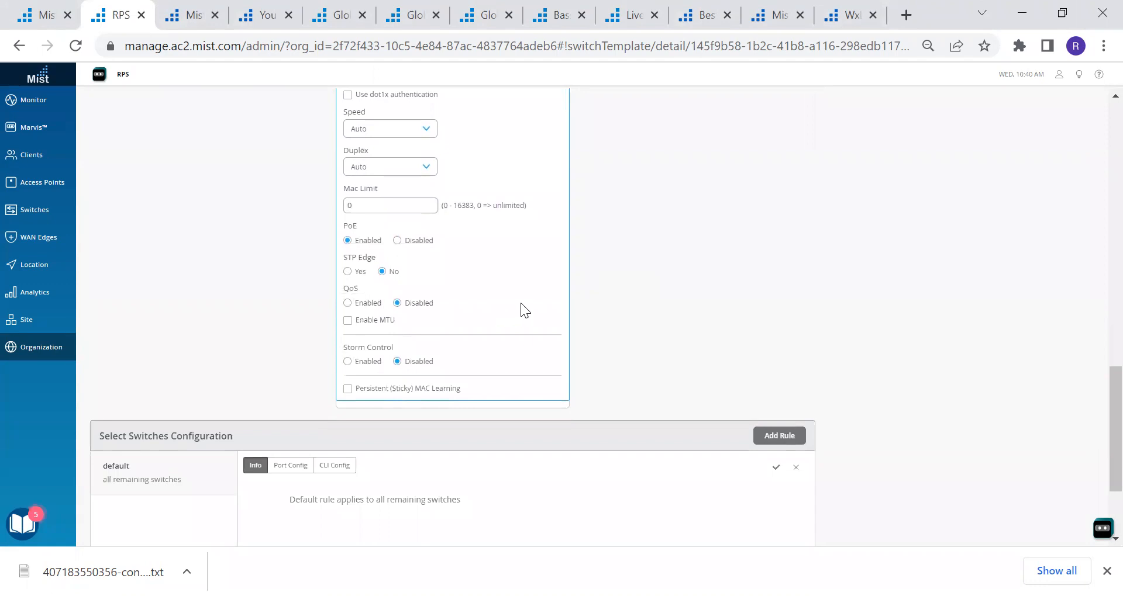
left_click(347, 273)
left_click_drag(1096, 415, 1095, 316)
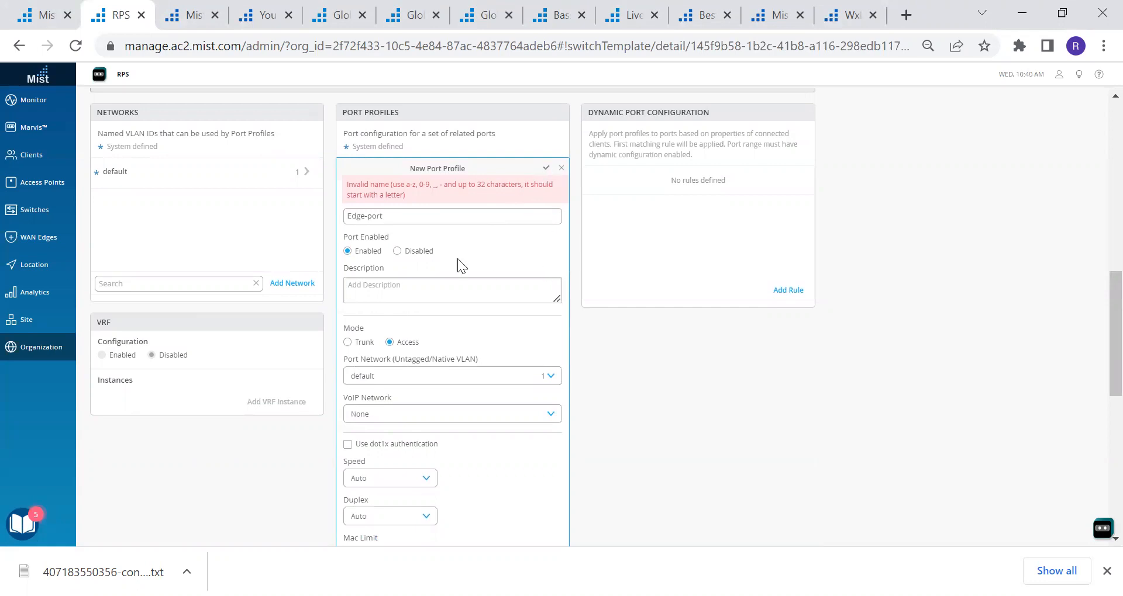
triple_click(398, 212)
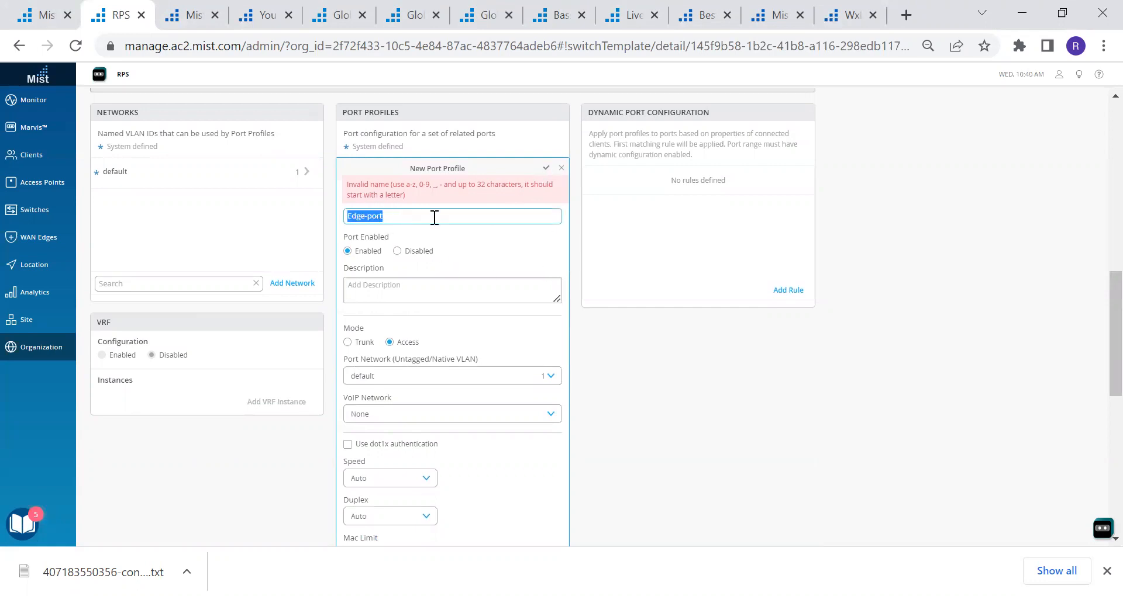
type("edgeport")
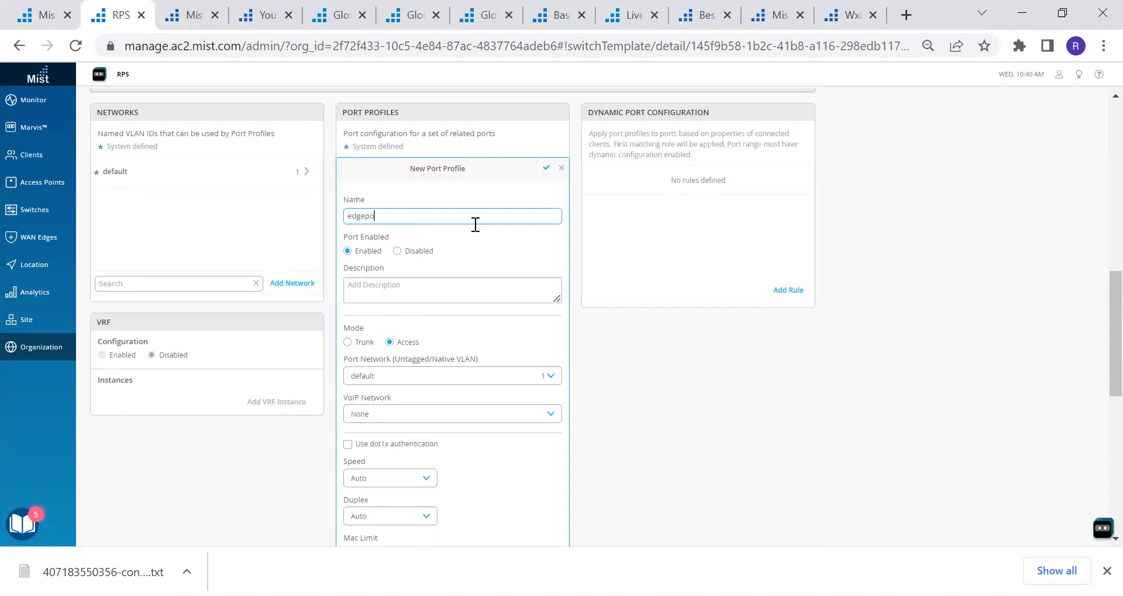
left_click(546, 170)
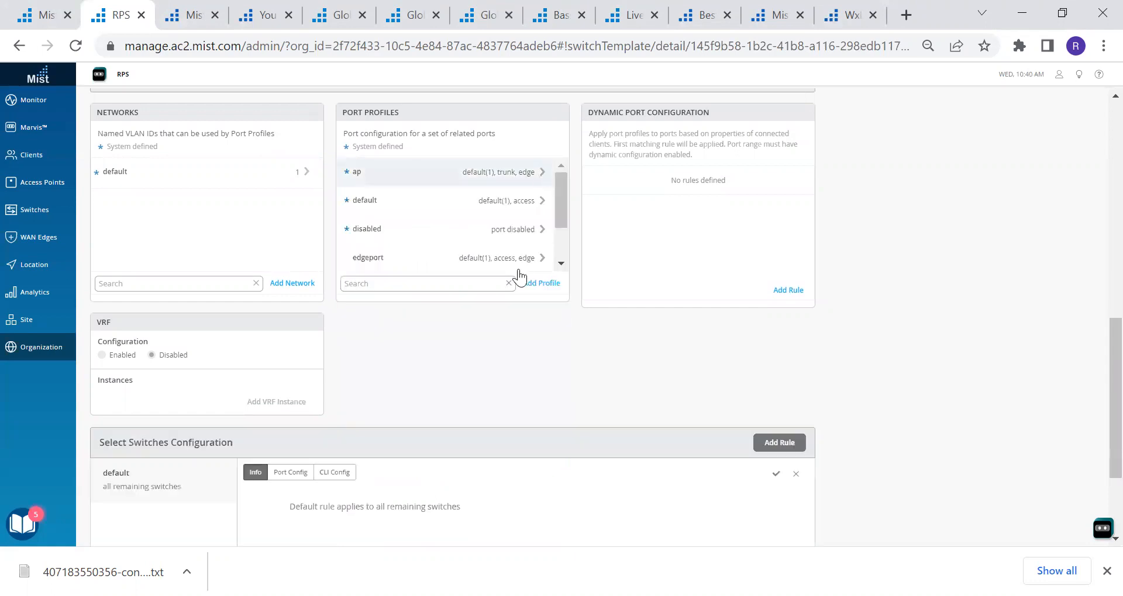
Scroll back to the top of the template page and save the 'test' template
mouse_move(563, 209)
left_mouse_down()
mouse_move(563, 245)
mouse_move(561, 199)
left_mouse_up()
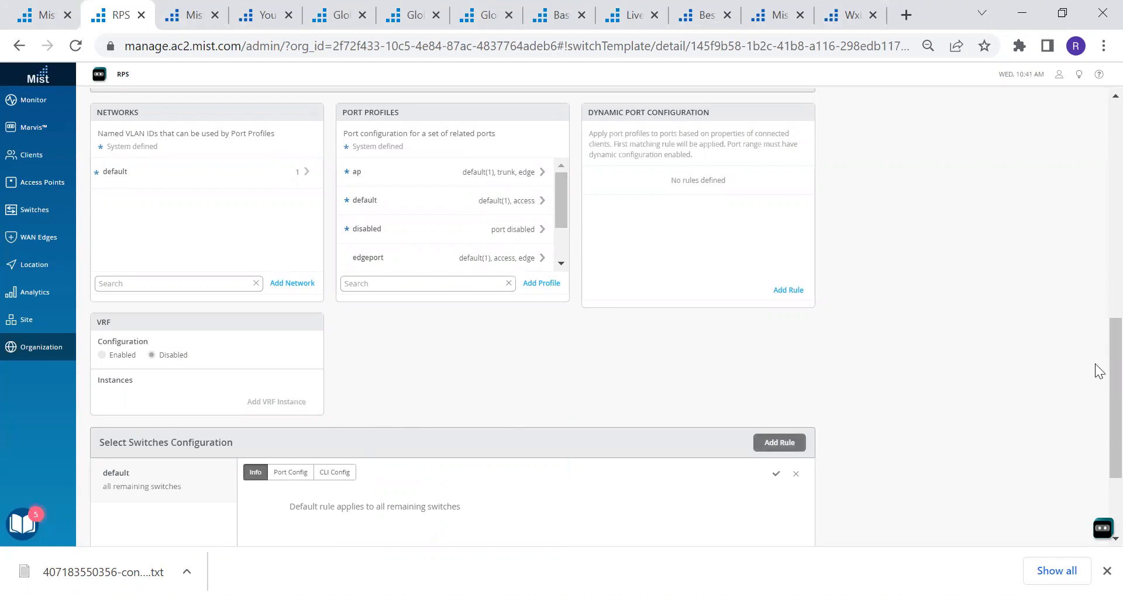
left_click_drag(1096, 398, 1095, 170)
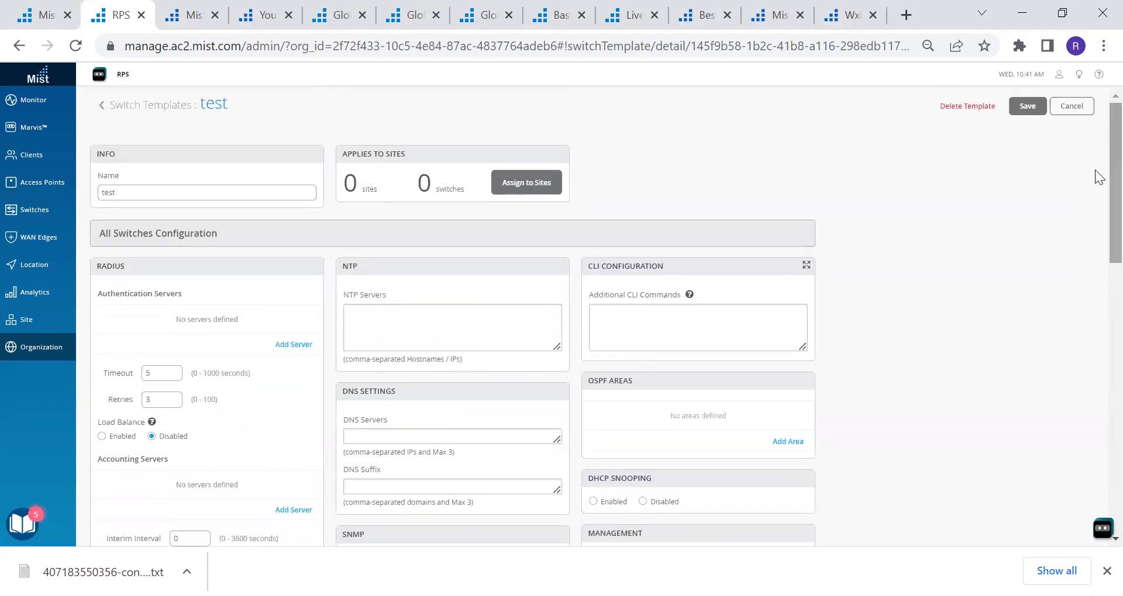
left_click(1027, 107)
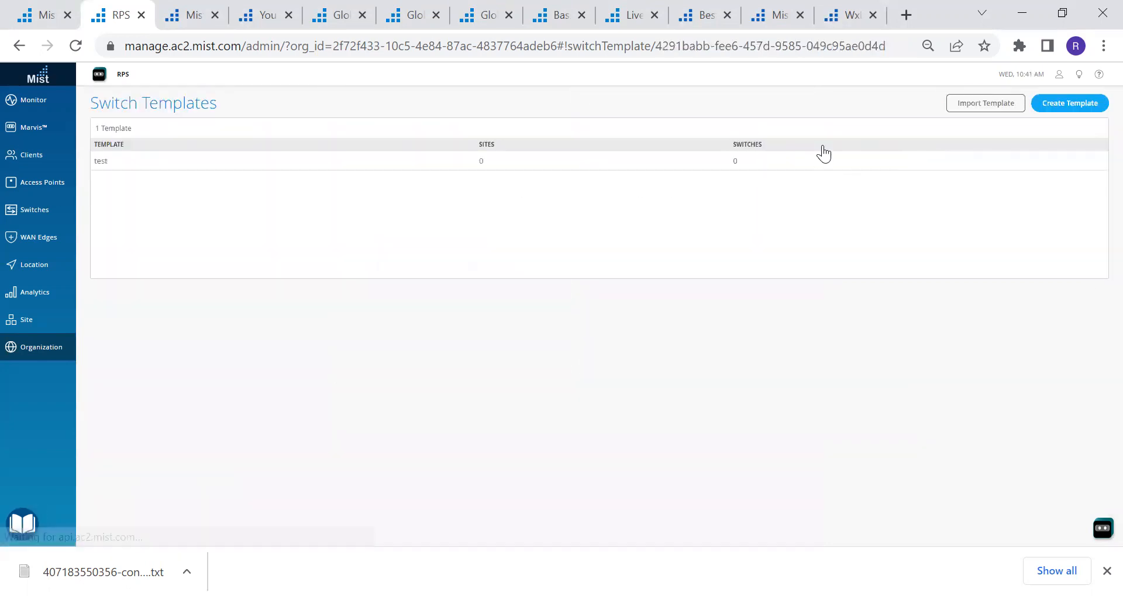
Go to the Switches page for site AV1 in topology view
mouse_move(60, 349)
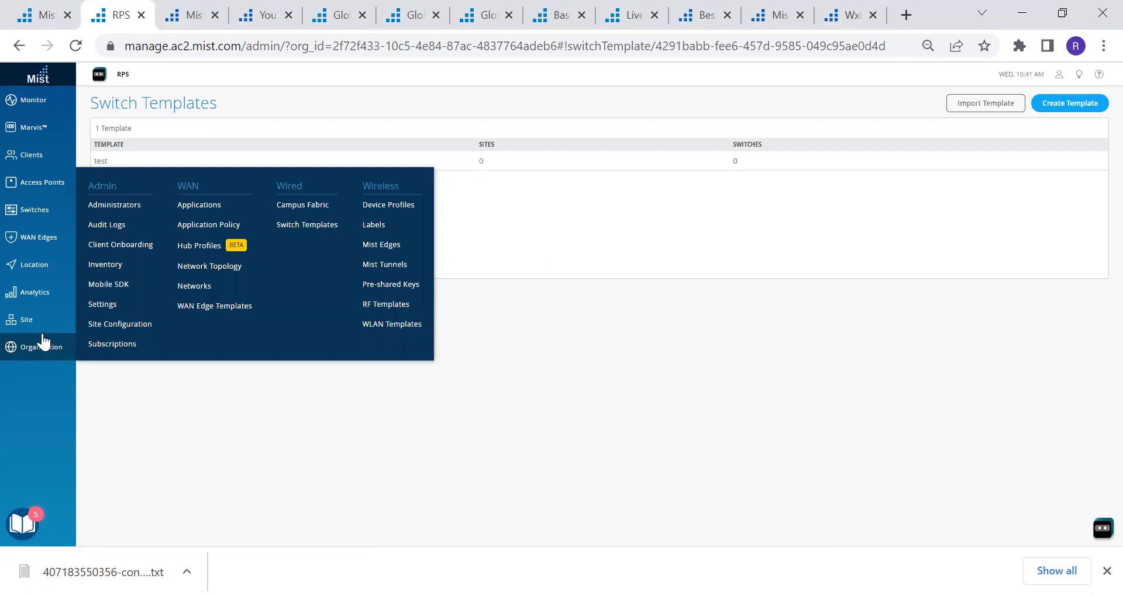
mouse_move(41, 335)
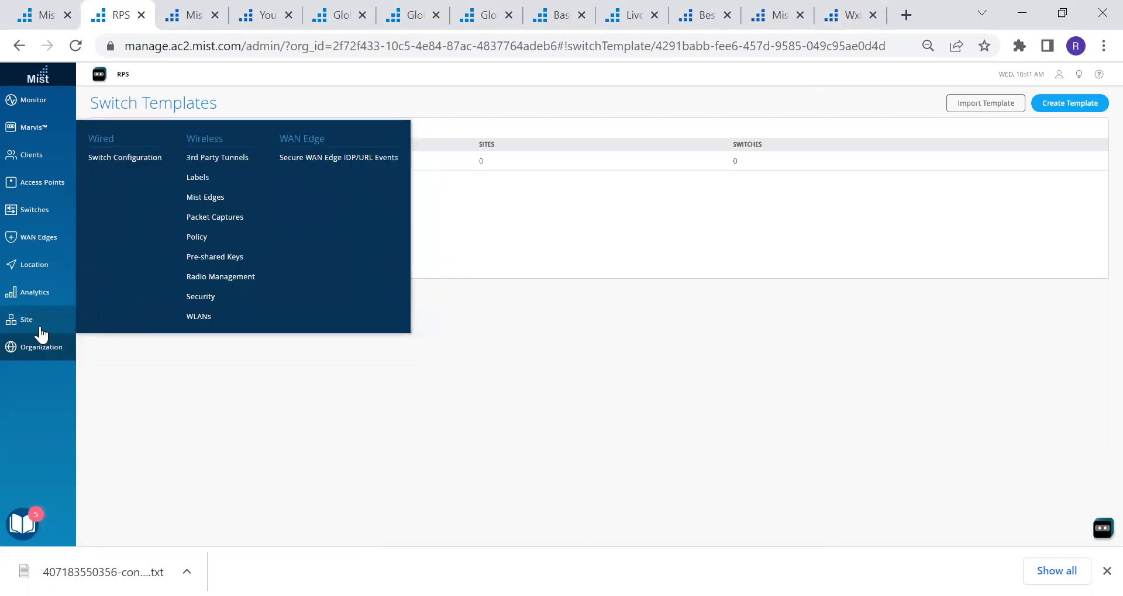
mouse_move(22, 157)
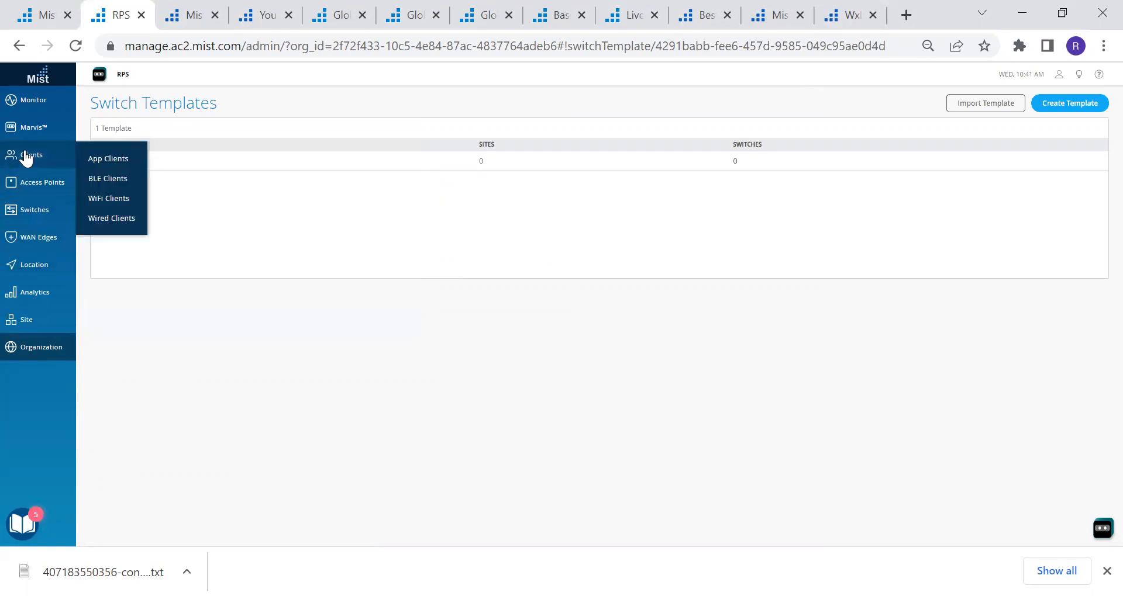
left_click(26, 211)
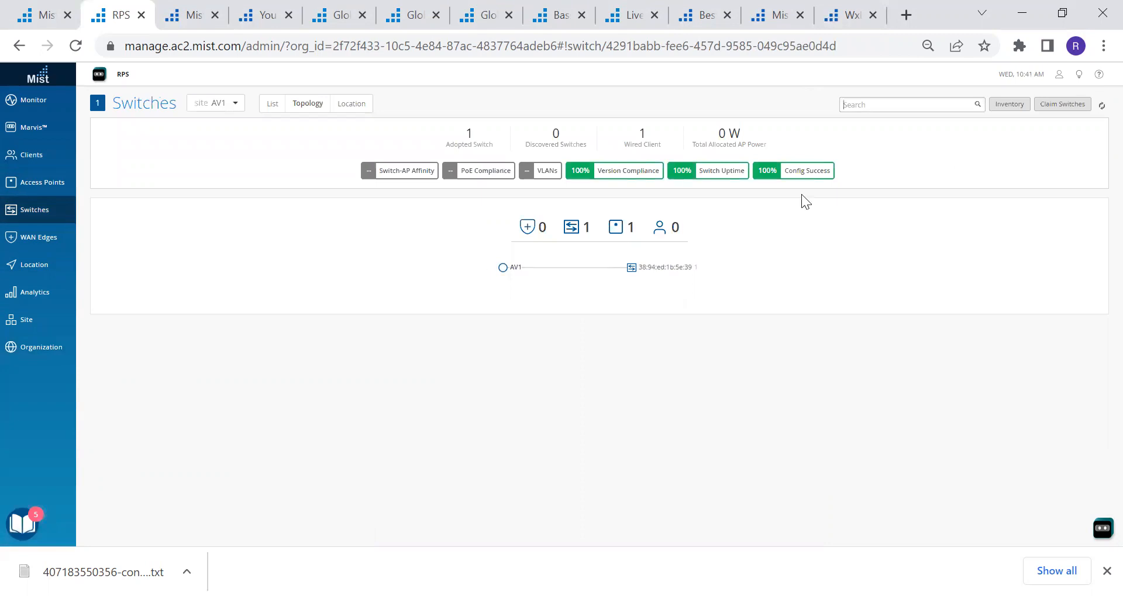
left_click(642, 261)
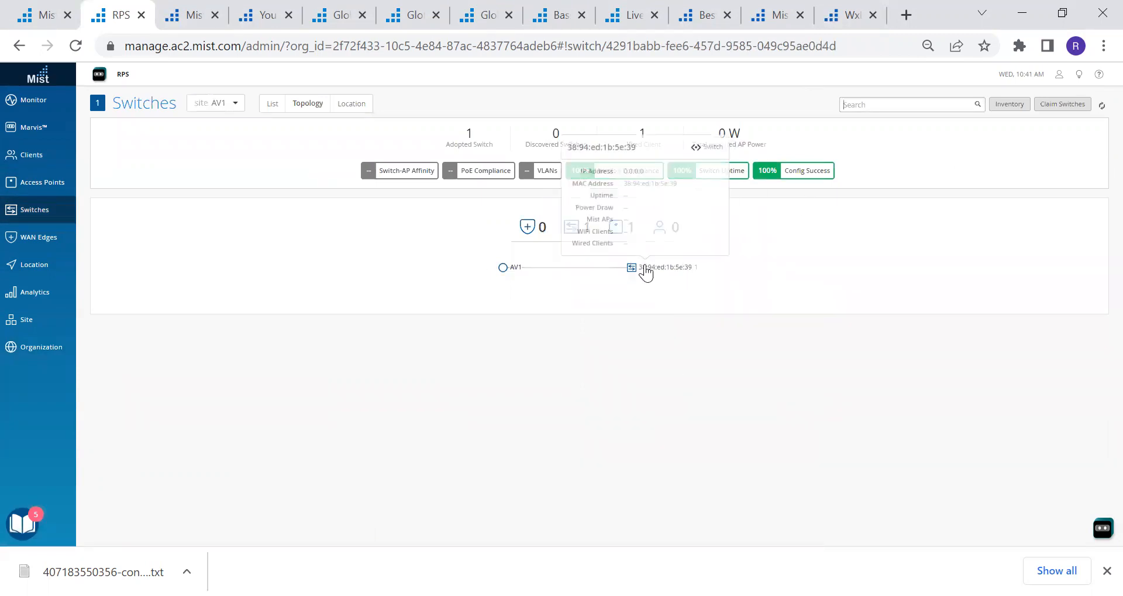
left_click(571, 227)
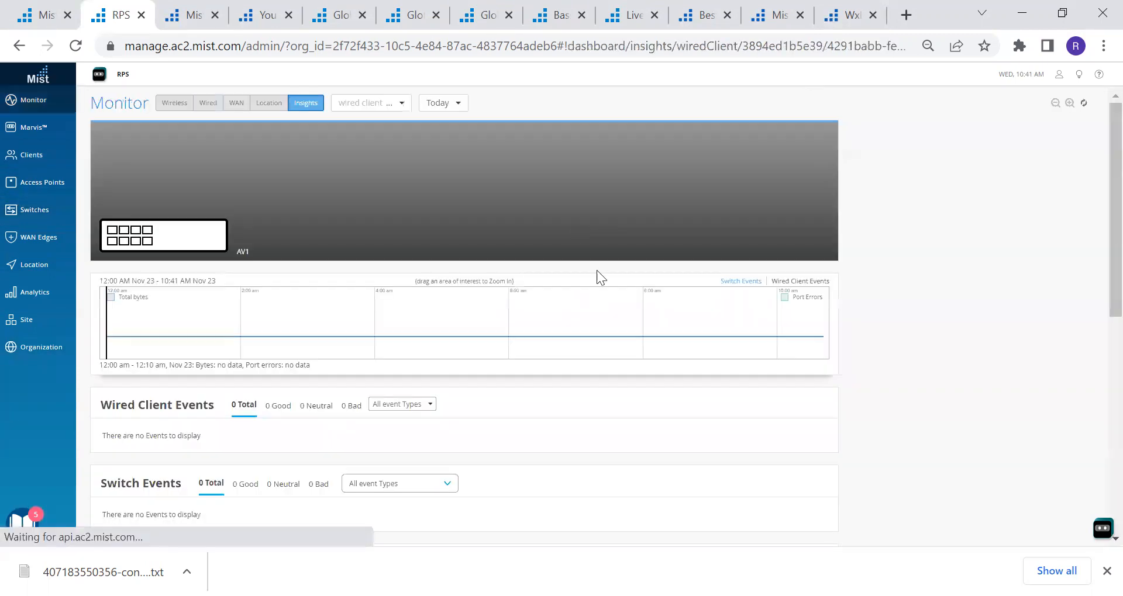
left_click(30, 212)
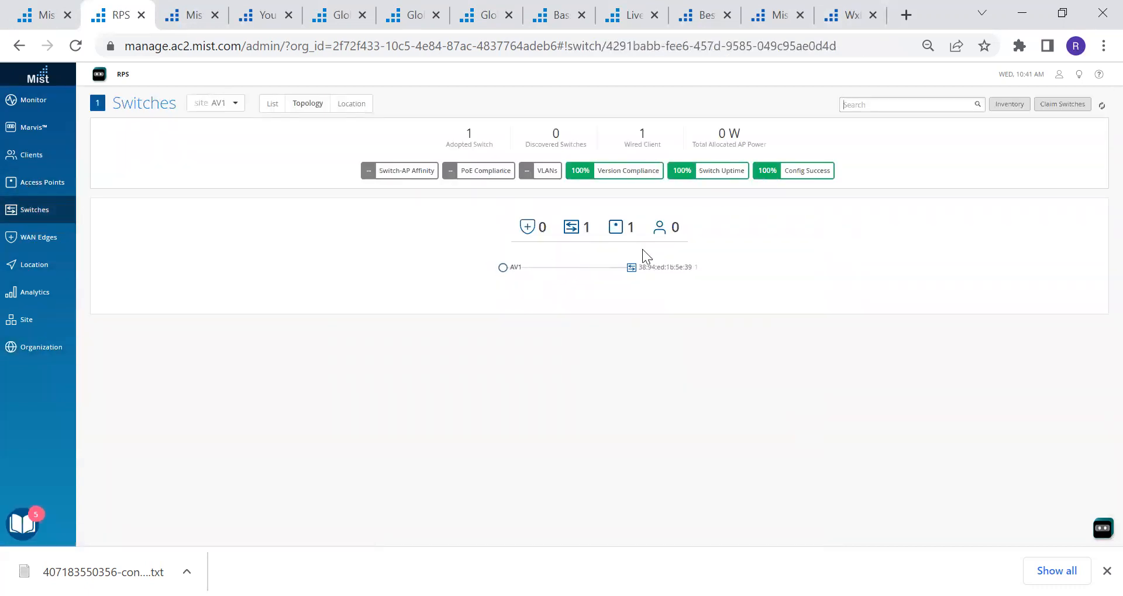
left_click(656, 267)
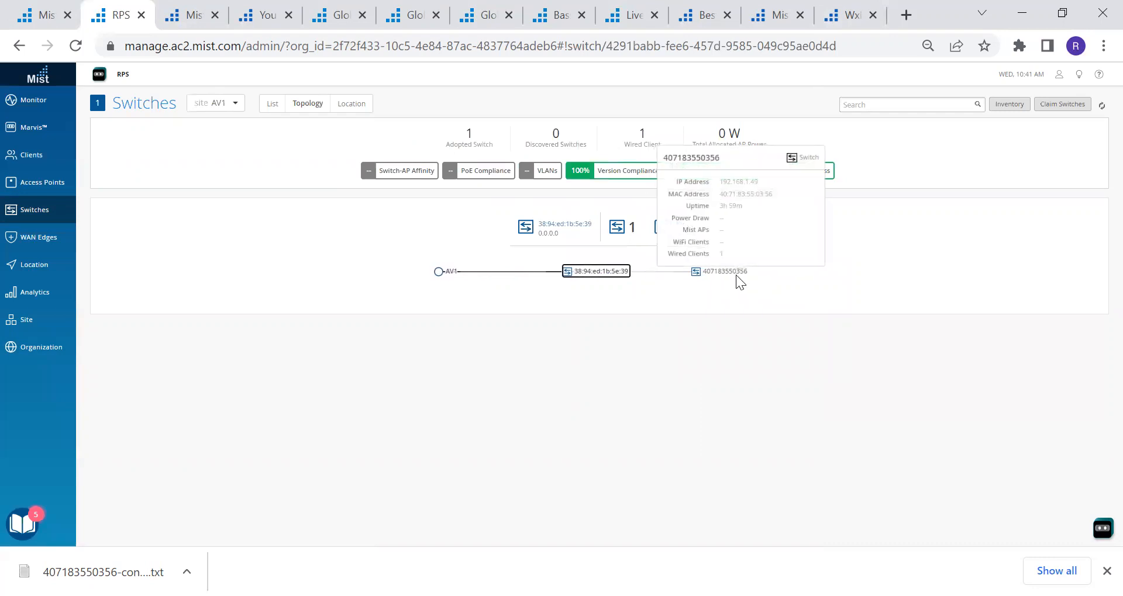
left_click(730, 279)
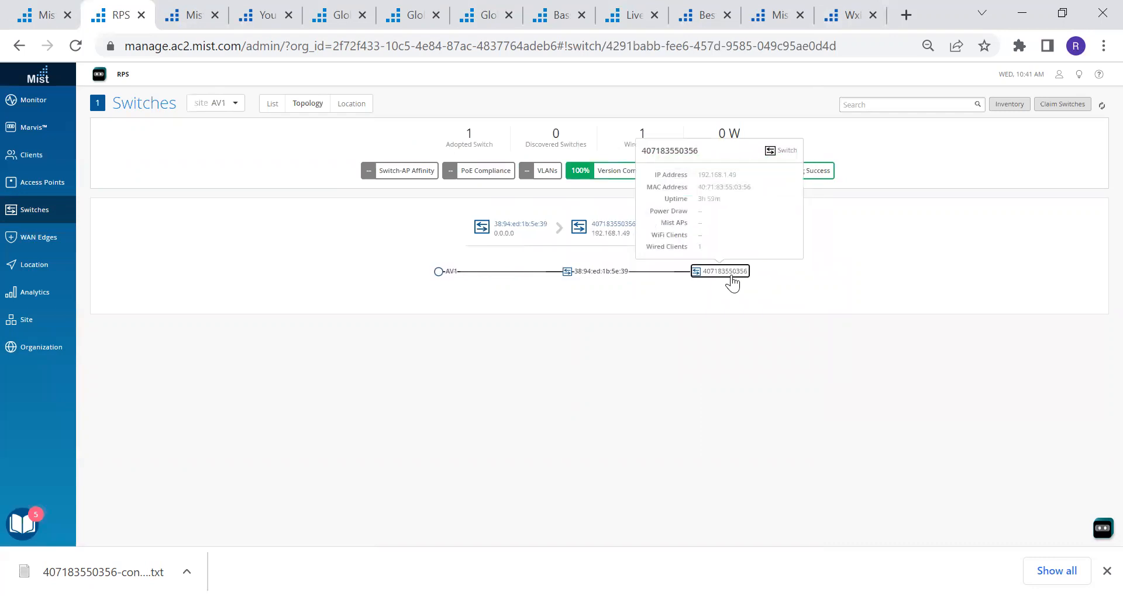
left_click(598, 227)
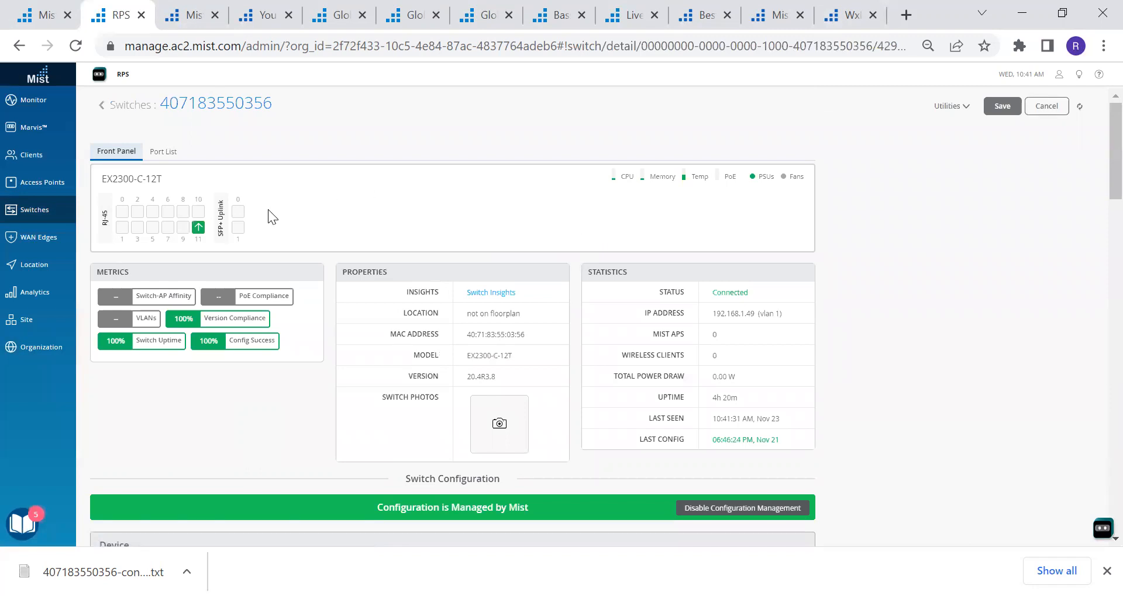
mouse_move(199, 228)
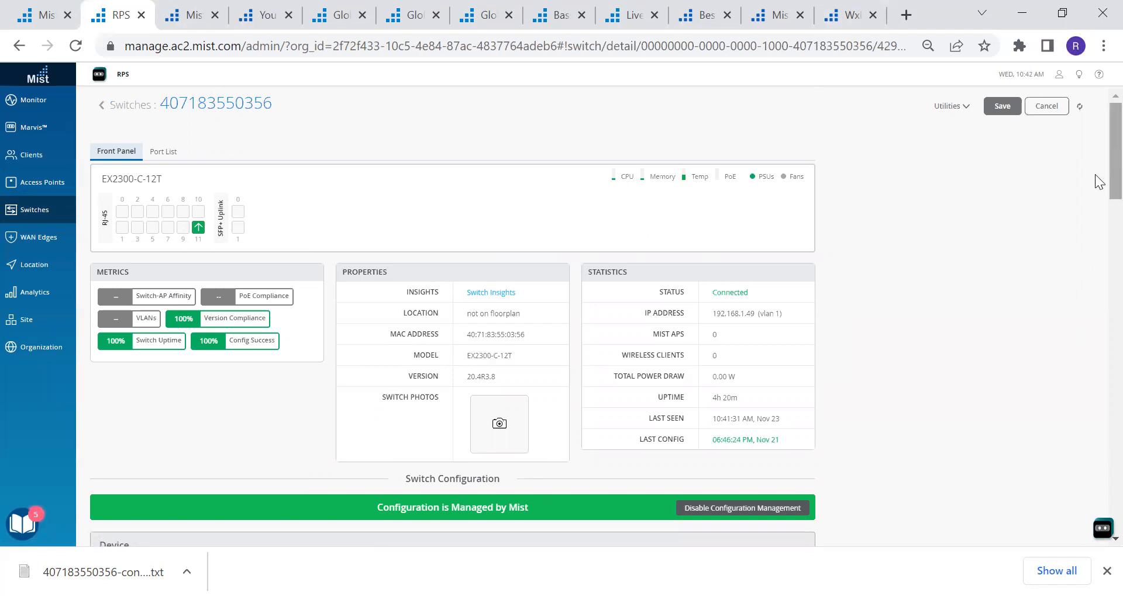
scroll(1095, 194, "down", 2)
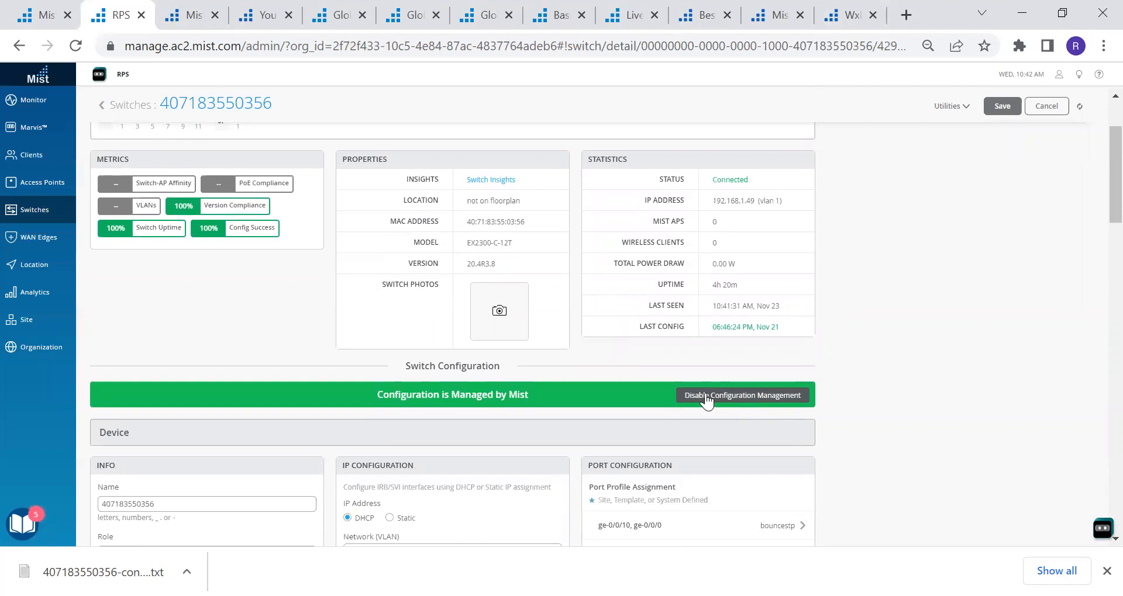
scroll(1096, 193, "up", 2)
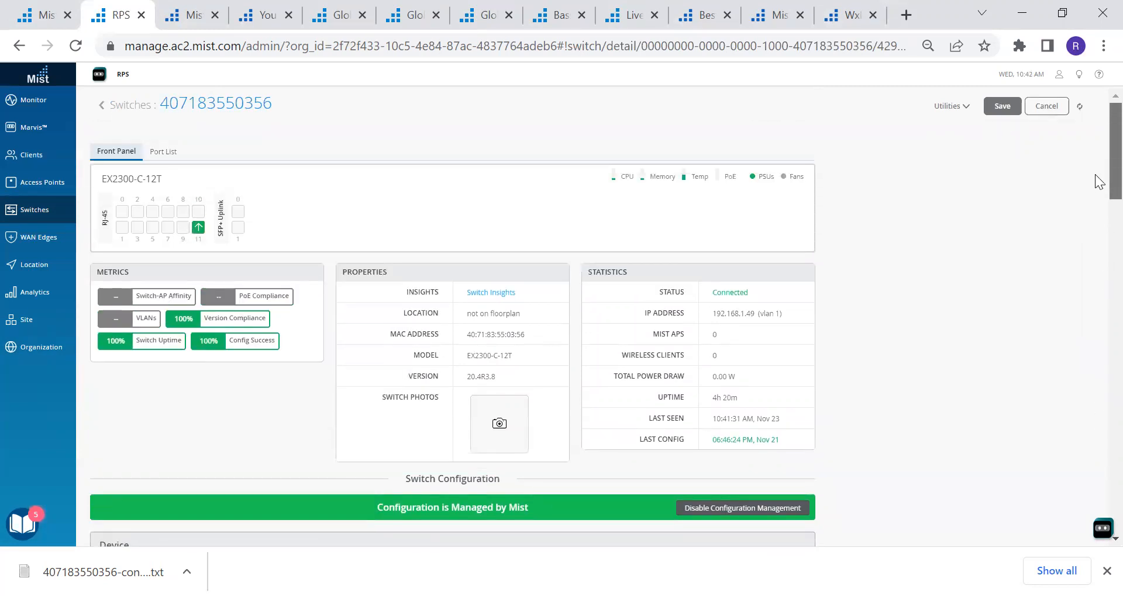
scroll(1097, 193, "down", 6)
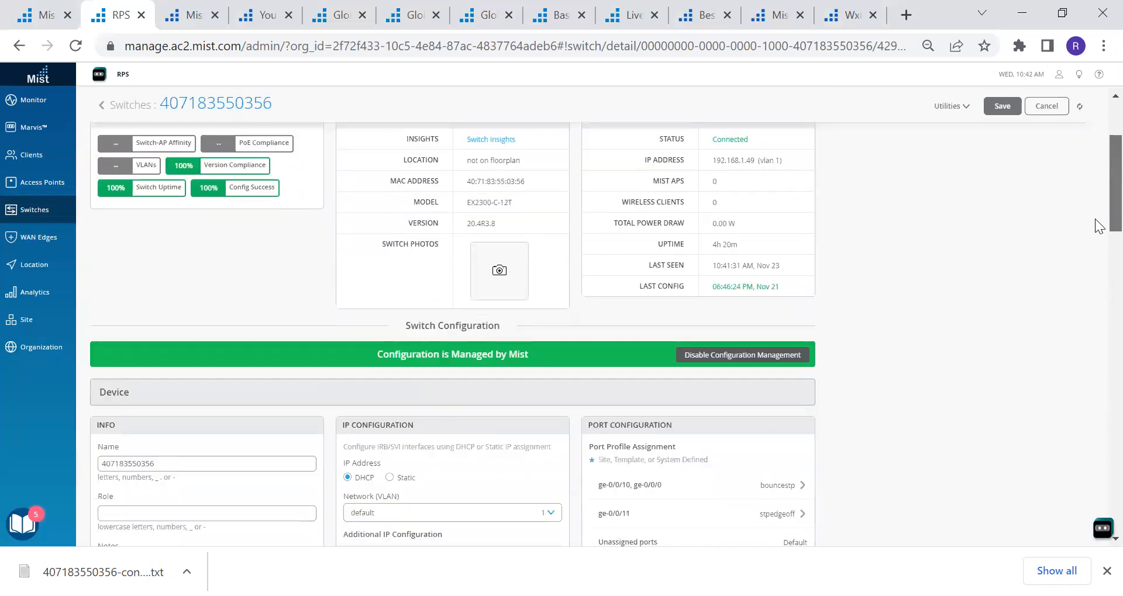
scroll(1098, 270, "down", 1)
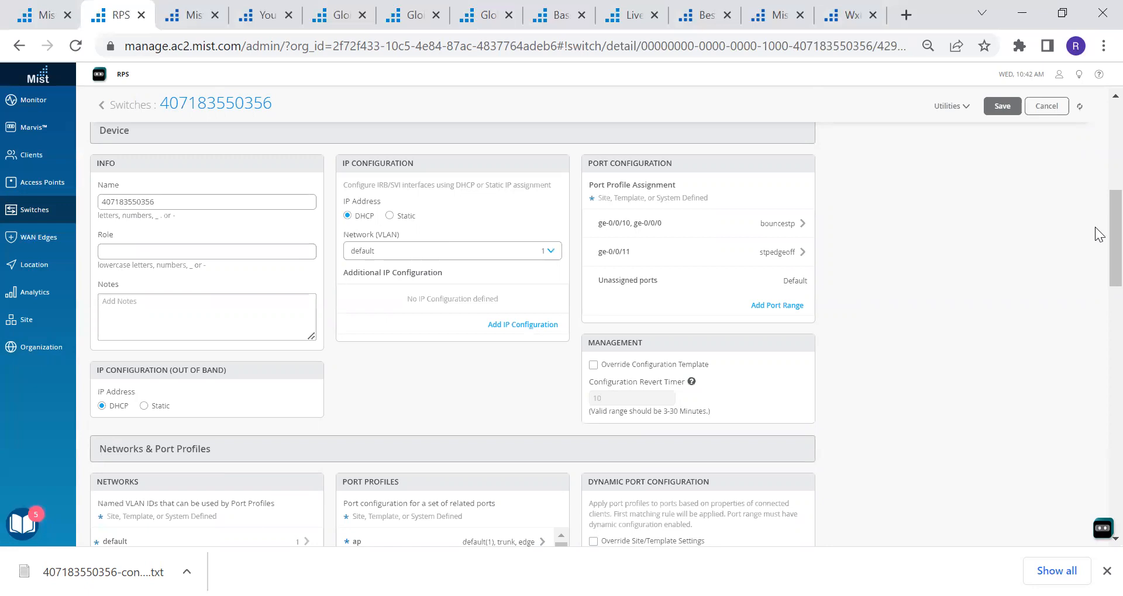
scroll(1095, 227, "down", 4)
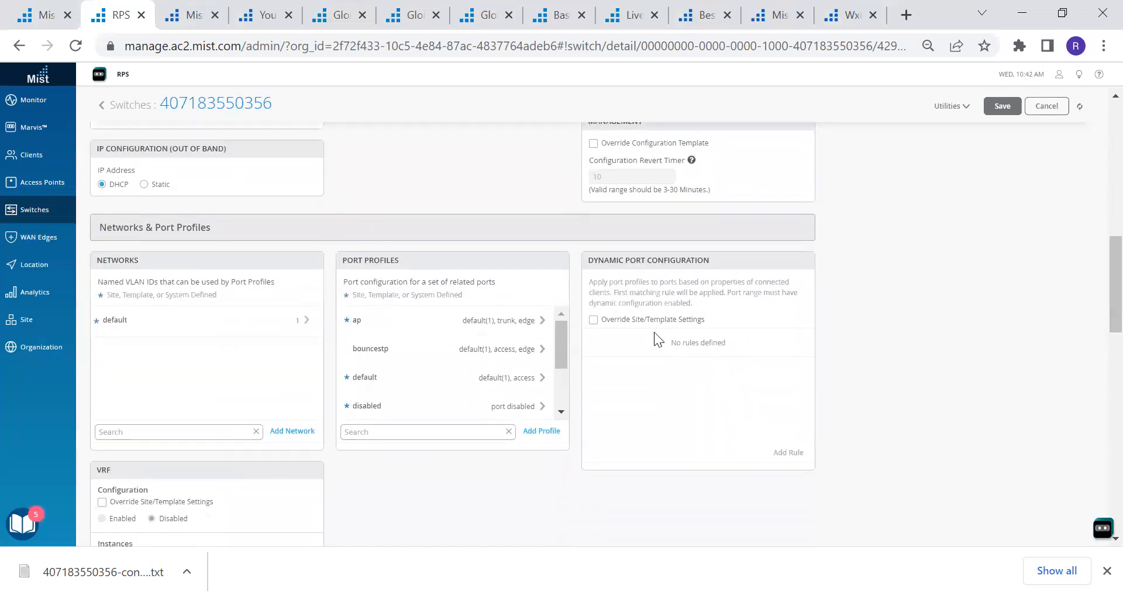
Add an access port profile named 'stpedgeon' with STP Edge set to Yes
mouse_move(560, 352)
left_mouse_down()
mouse_move(560, 400)
mouse_move(557, 339)
left_mouse_up()
left_click(541, 430)
left_click(412, 205)
type("stp")
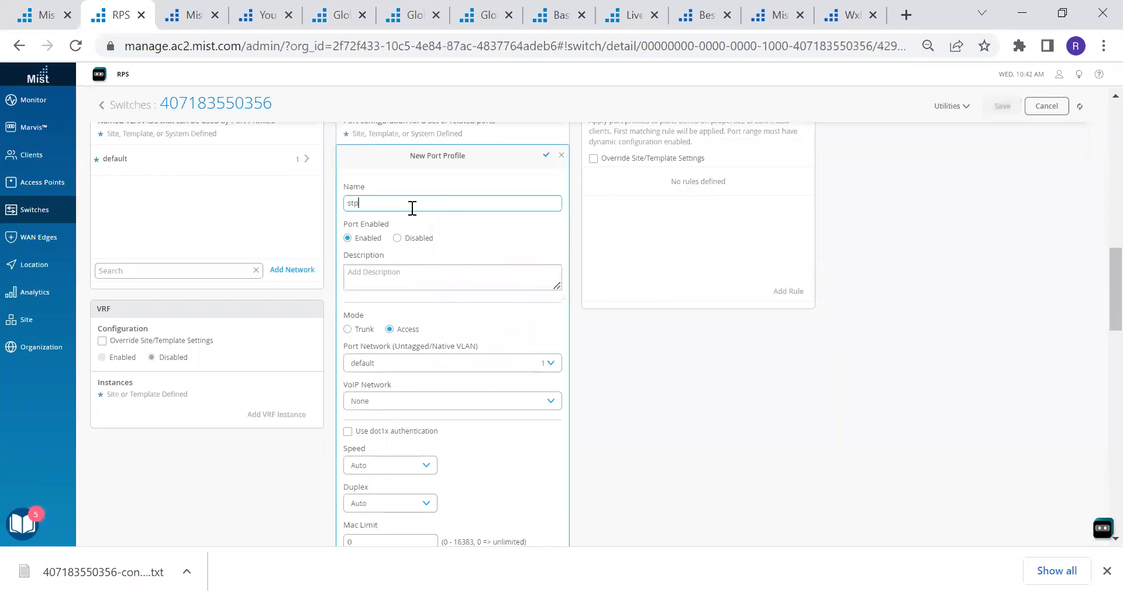
type("edgeon")
left_click_drag(1098, 281, 1097, 324)
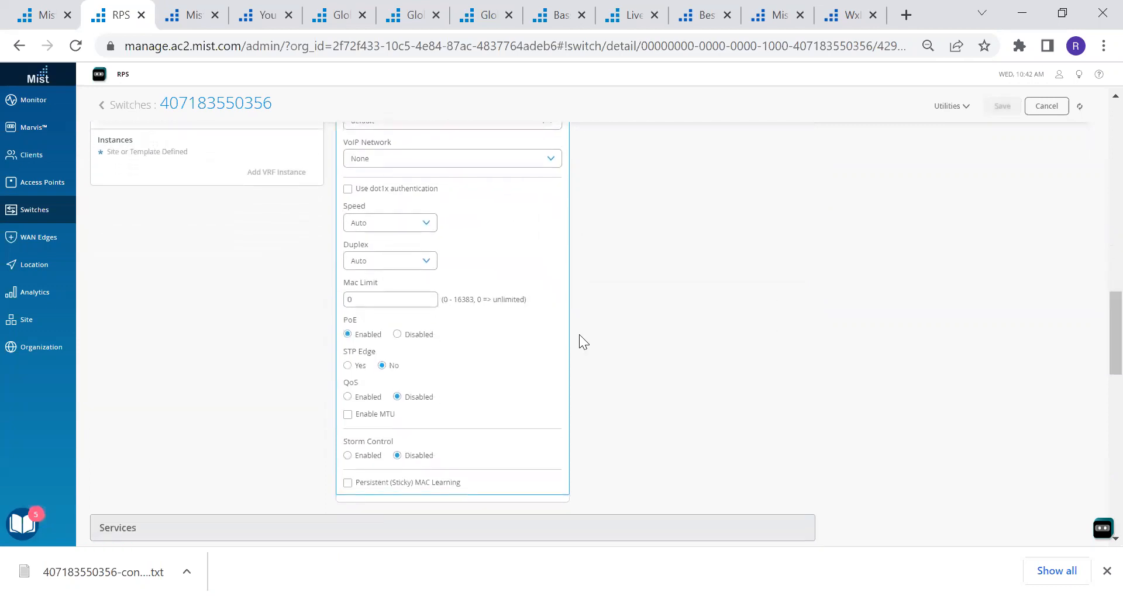
left_click(352, 366)
scroll(1095, 293, "up", 4)
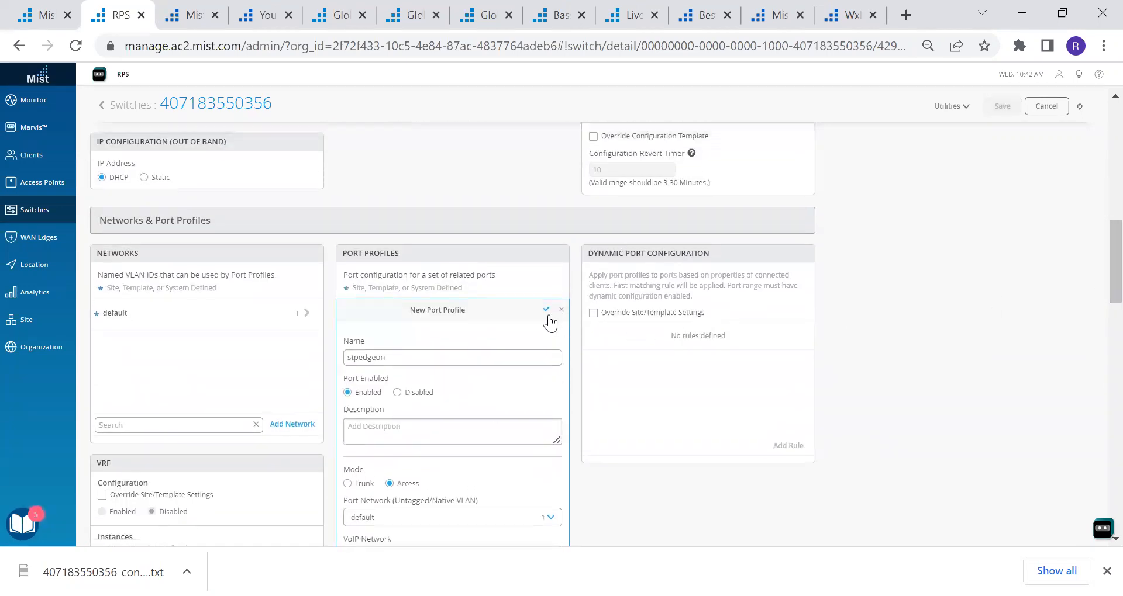
left_click(548, 316)
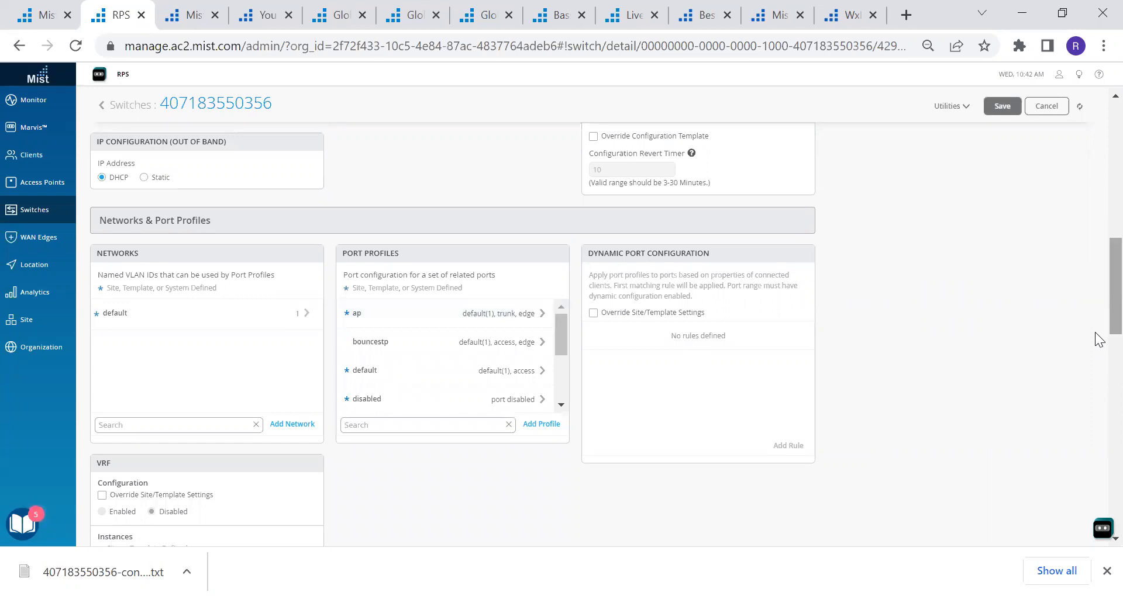
Change port ge-0/0/0's port profile from bouncestp to stpedgeon
scroll(1097, 292, "up", 4)
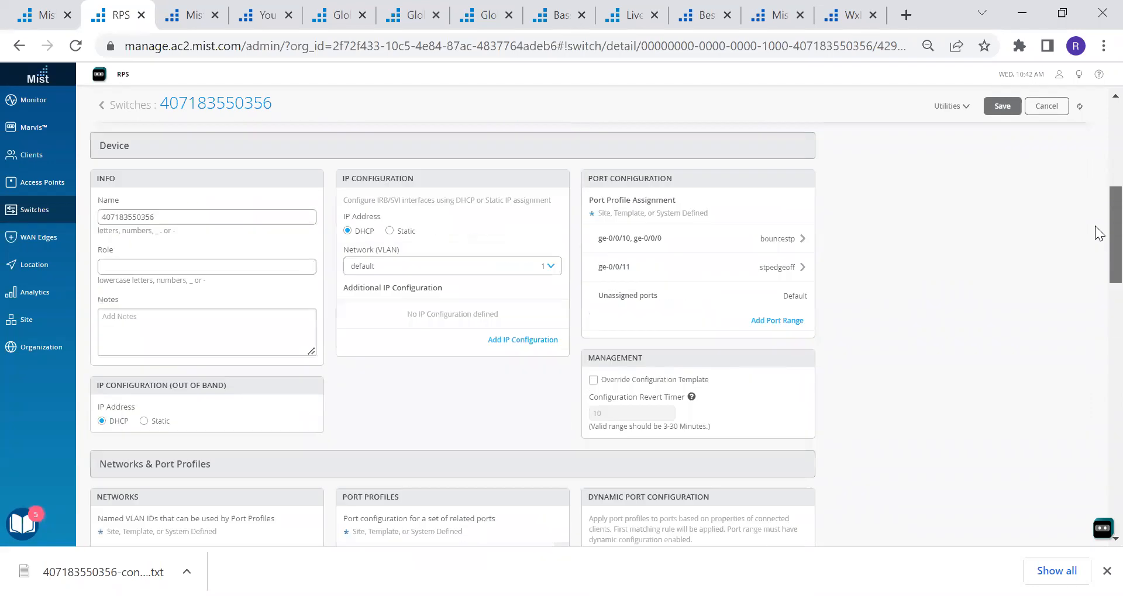
scroll(1098, 234, "up", 6)
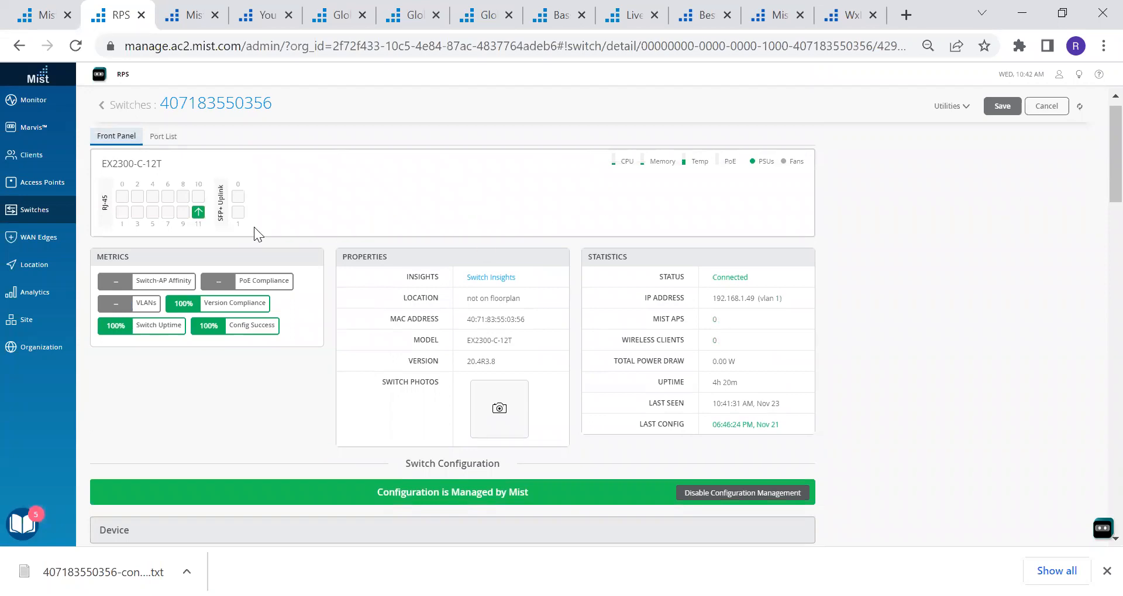
left_click(122, 197)
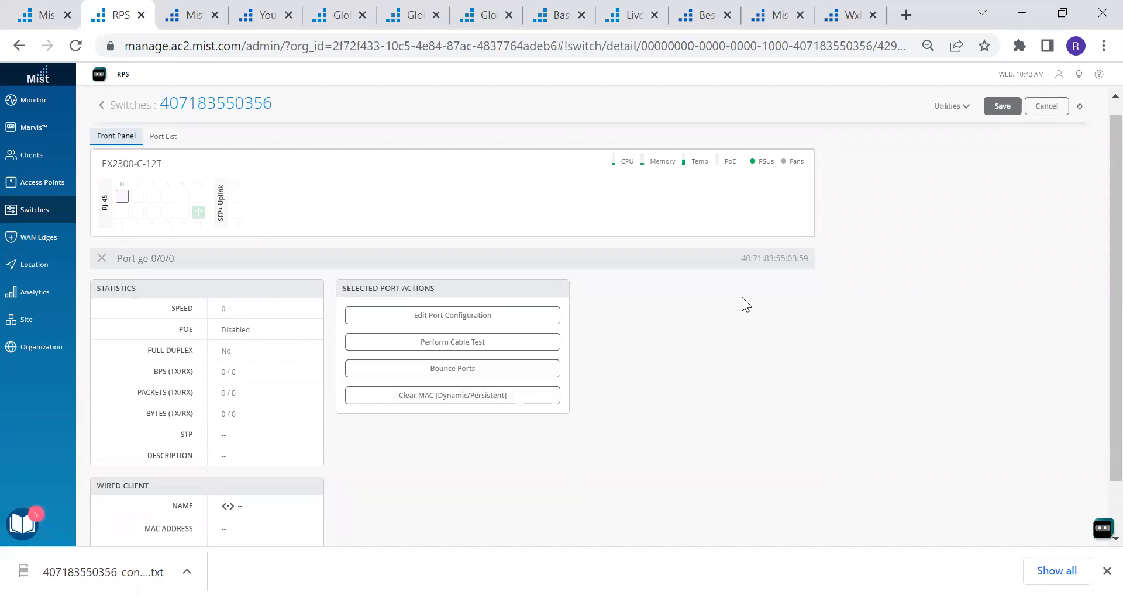
left_click(490, 317)
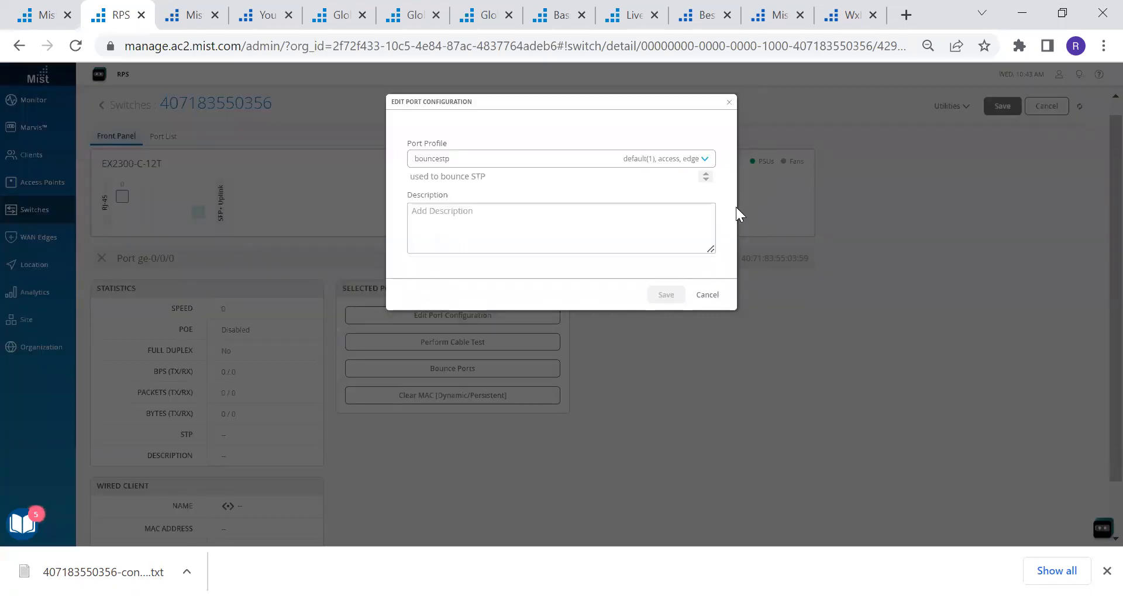
left_click(704, 162)
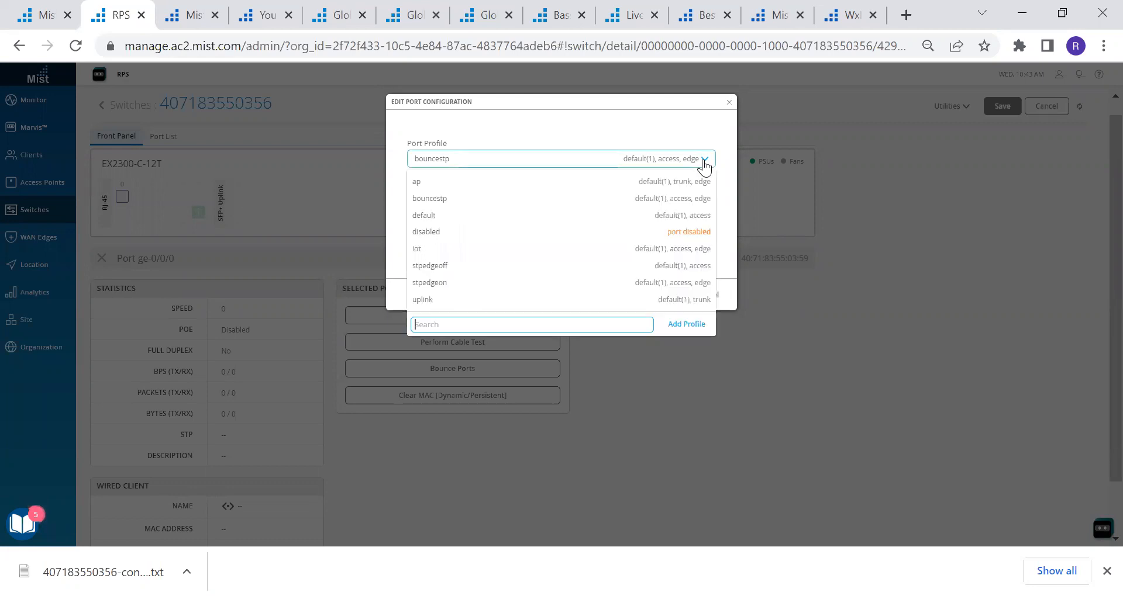
left_click(544, 283)
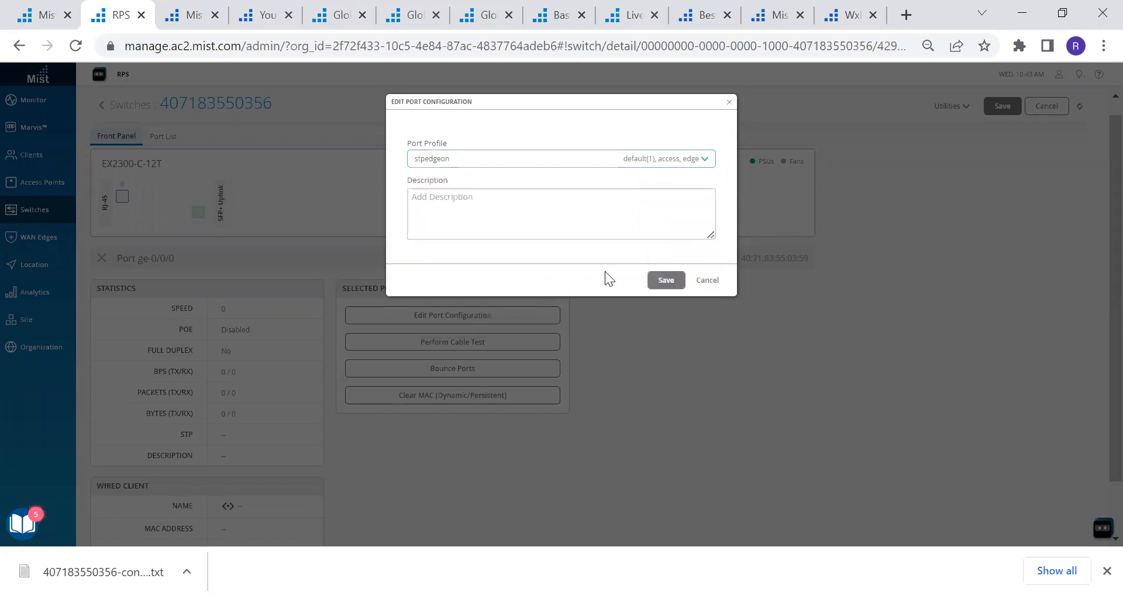
left_click(664, 285)
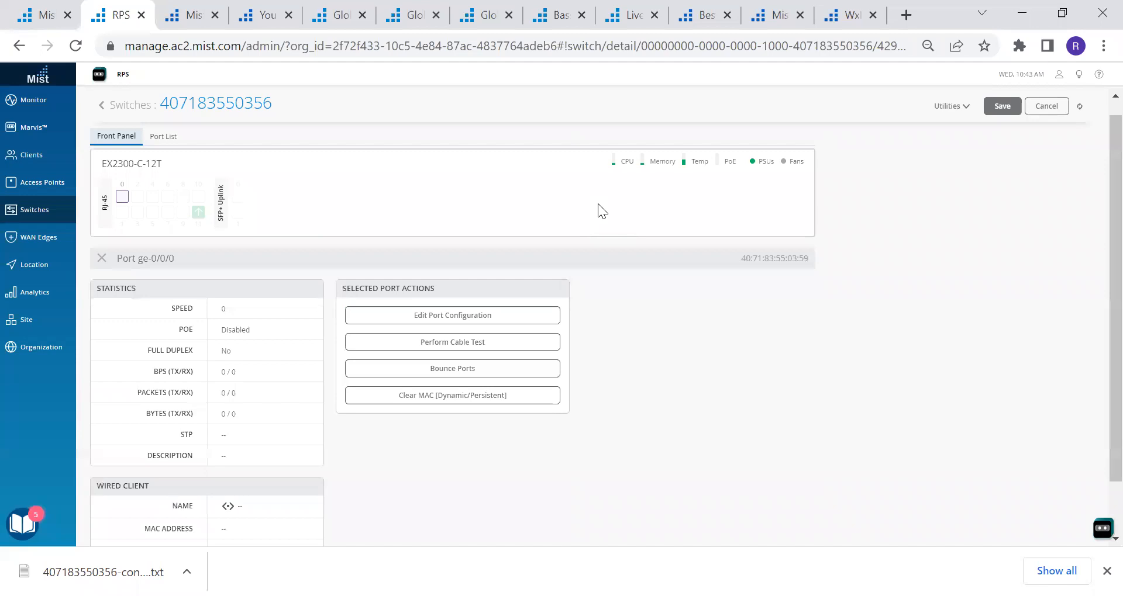
Recheck ge-0/0/0's port configuration, then save the switch configuration to the Mist cloud
left_click(475, 318)
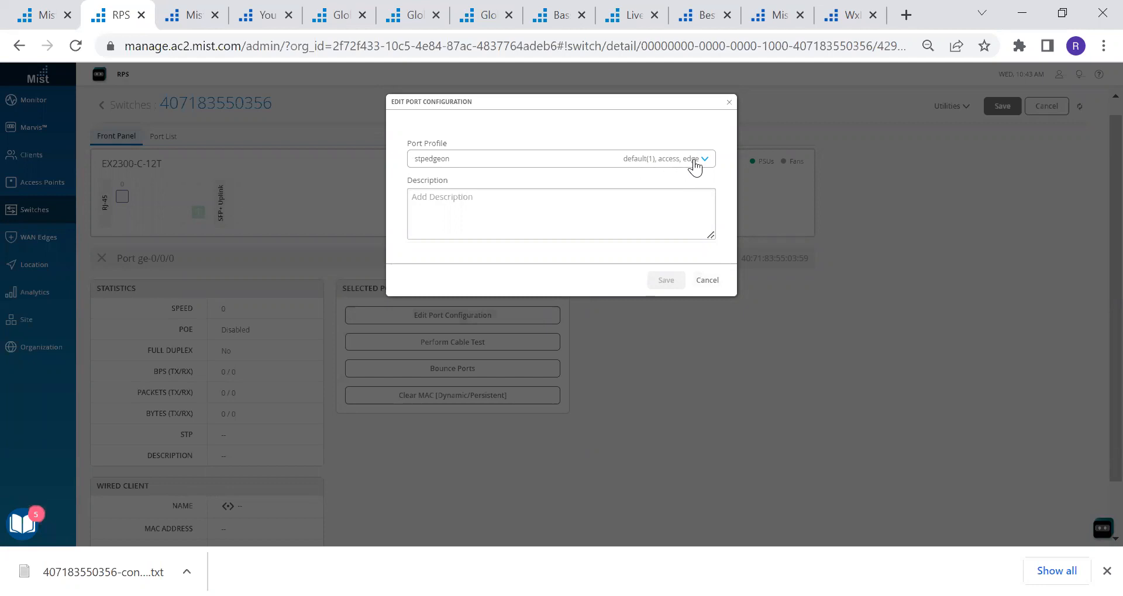
left_click(708, 282)
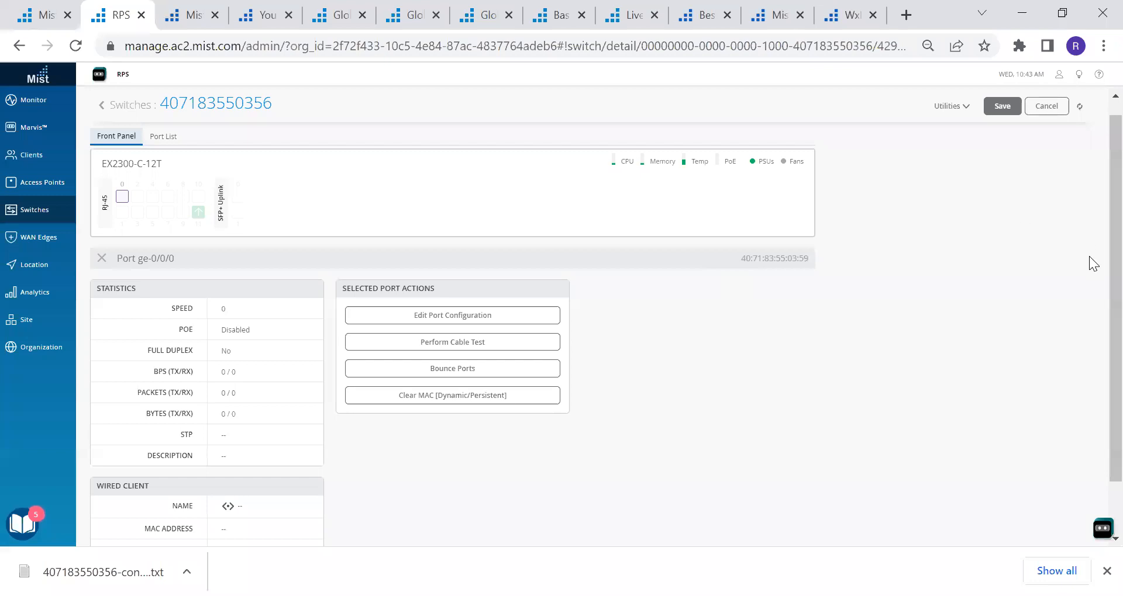
left_click(1002, 107)
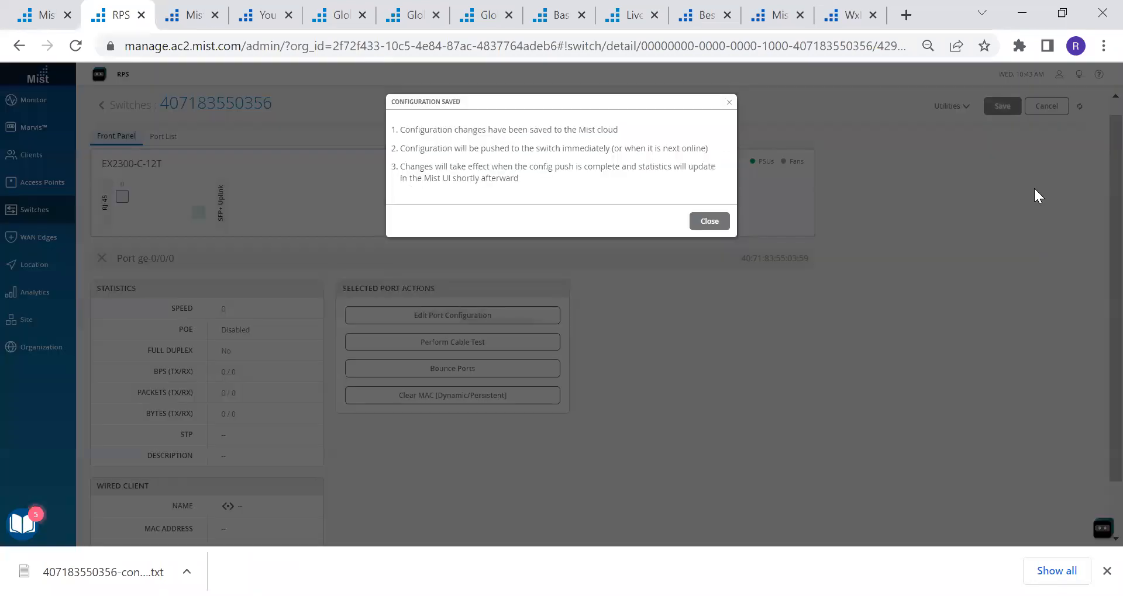
left_click(711, 222)
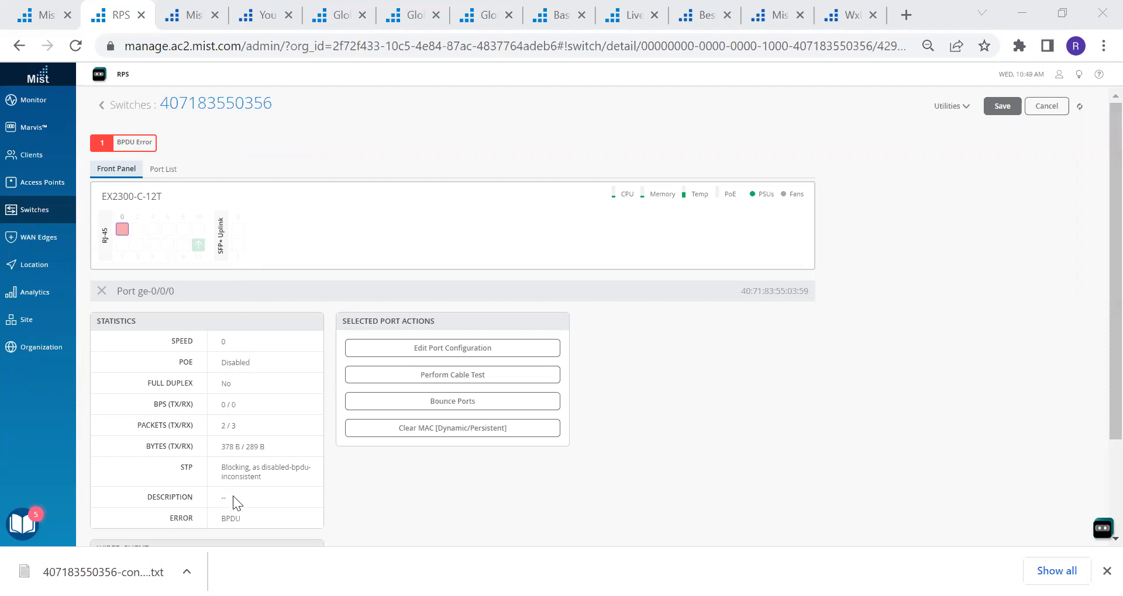
Check ge-0/0/0's disabled-bpdu-inconsistent STP status, then select port 0 and bounce it
triple_click(224, 471)
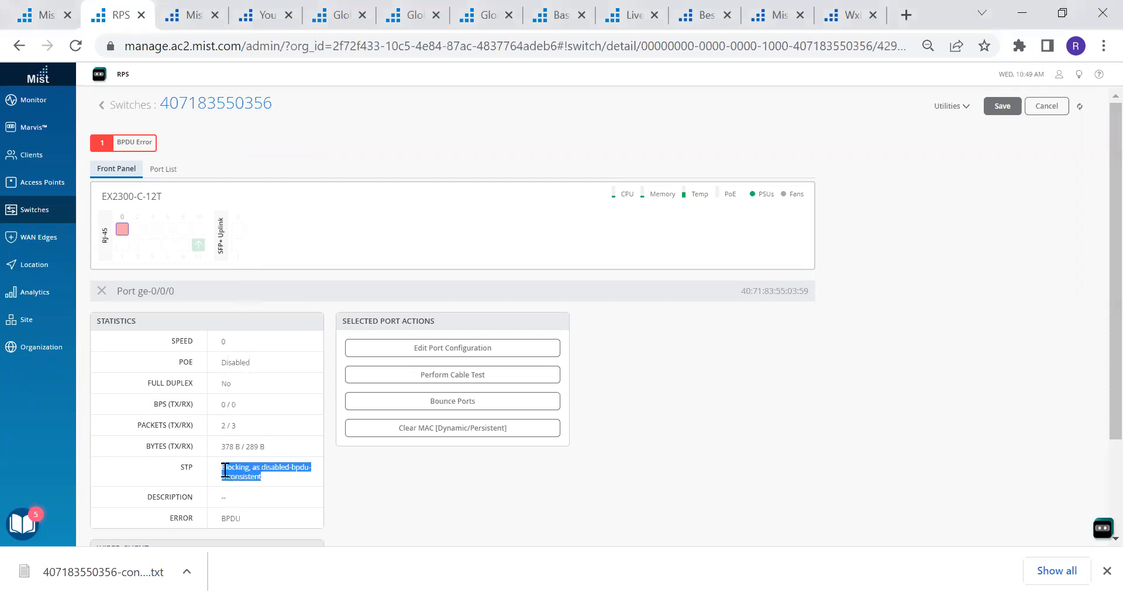
left_click(392, 510)
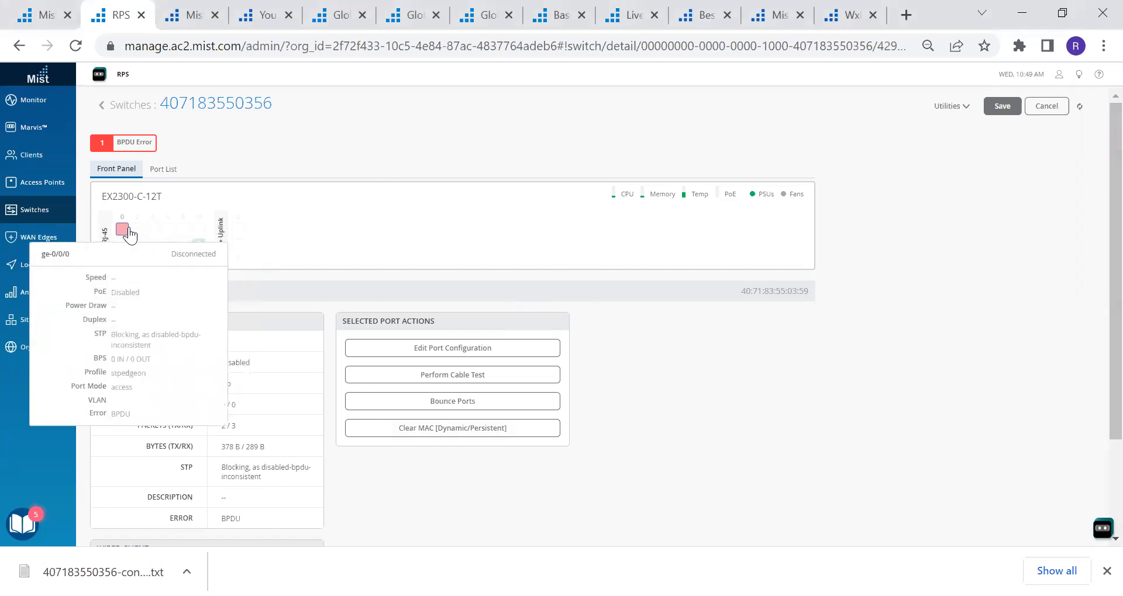
left_click(199, 247)
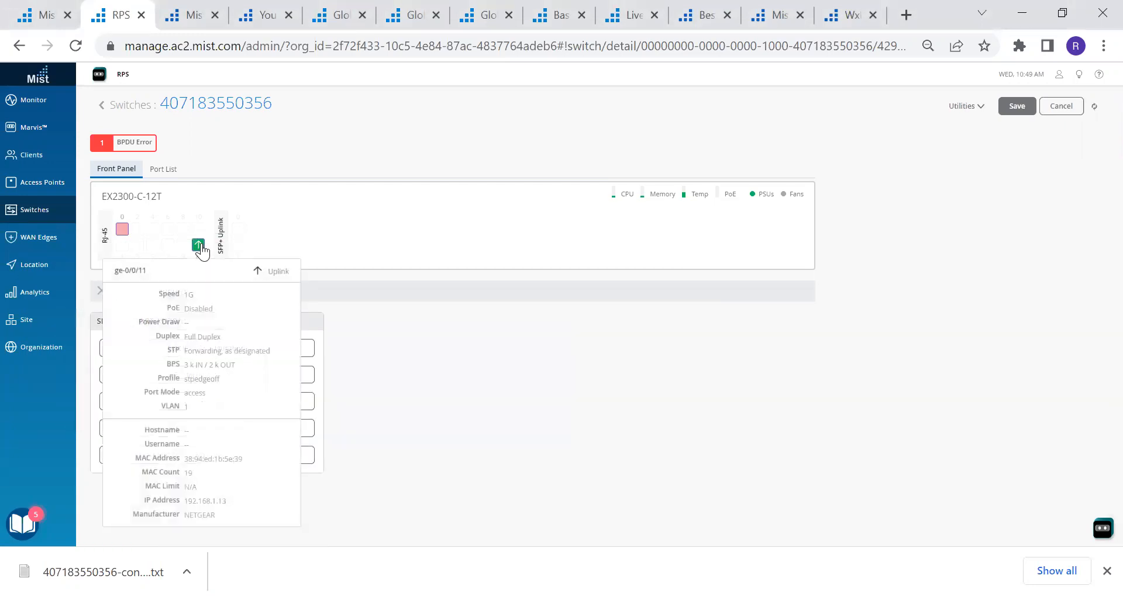
left_click(199, 248)
left_click(122, 229)
left_click(122, 230)
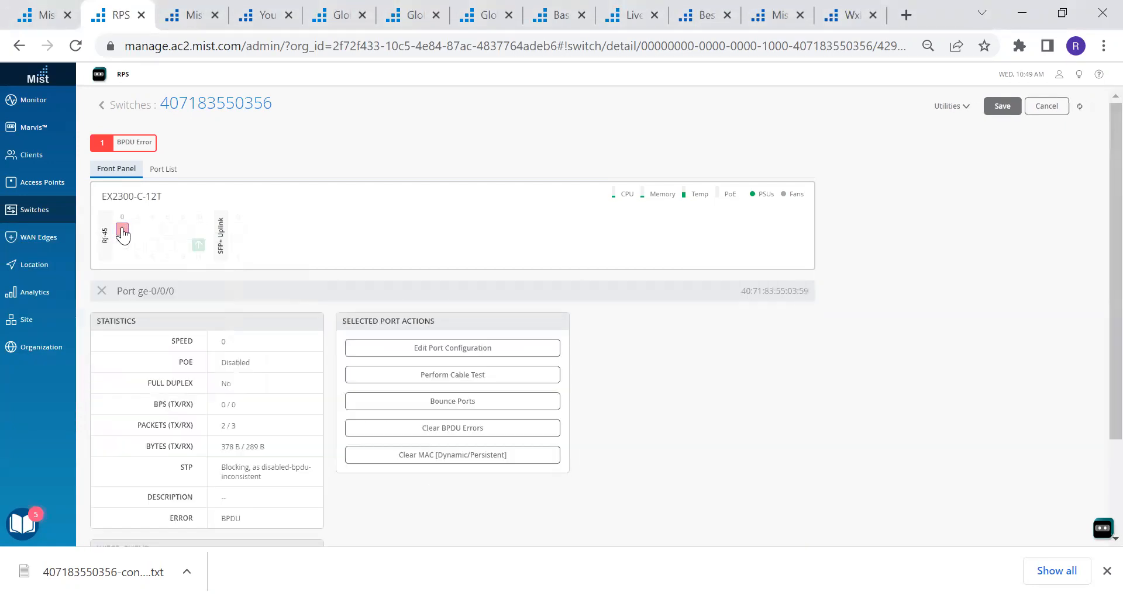
left_click(122, 230)
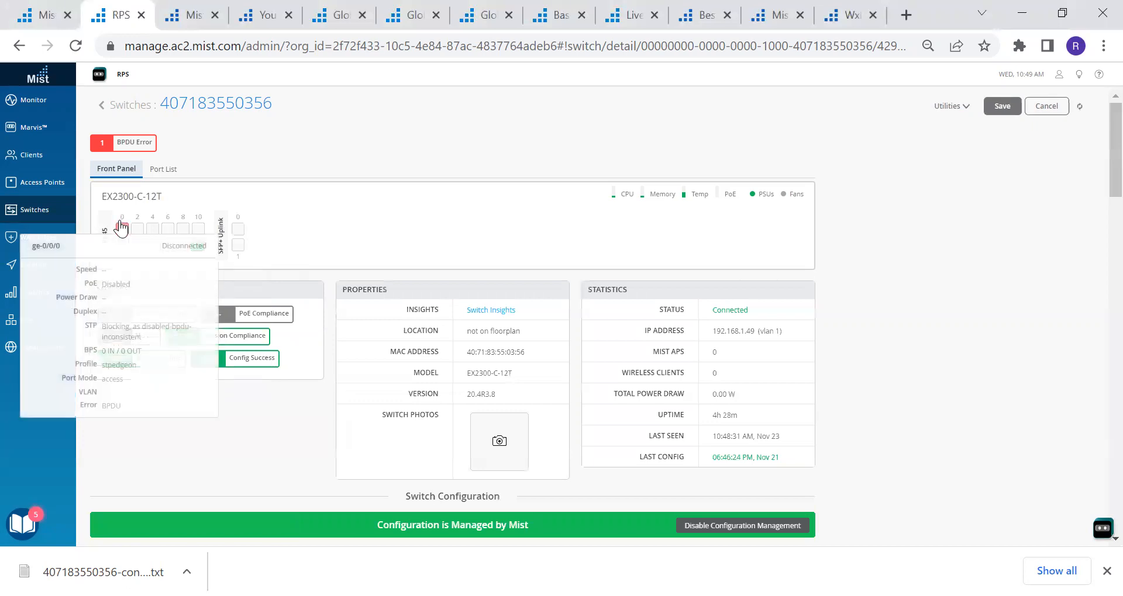
left_click(122, 231)
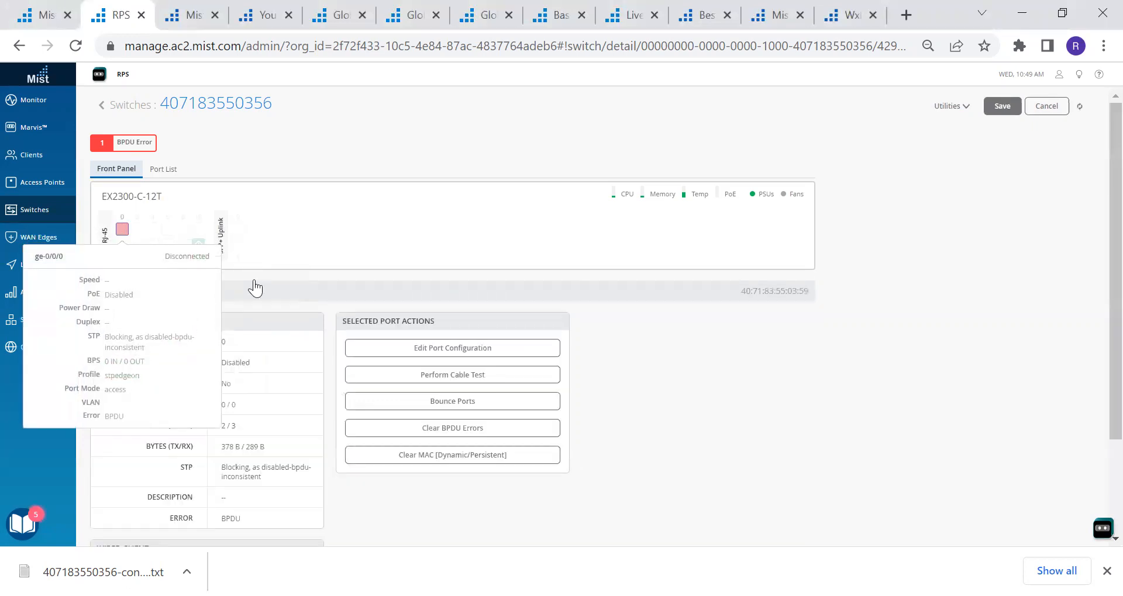
left_click(461, 403)
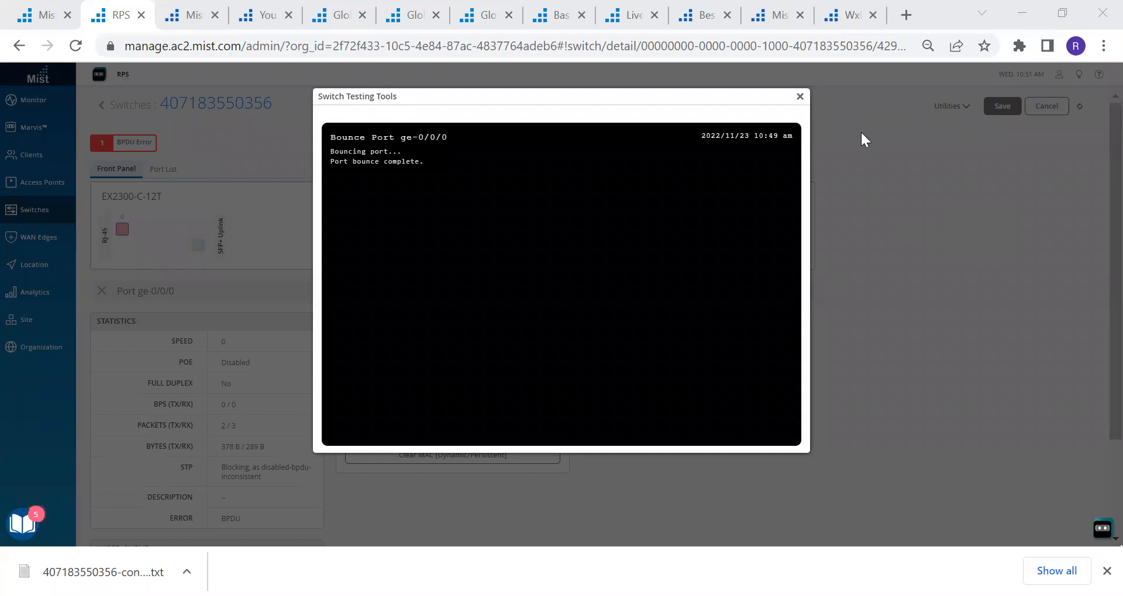
Dismiss the port bounce results and clear the BPDU error on port ge-0/0/0
left_click(800, 97)
left_click(469, 429)
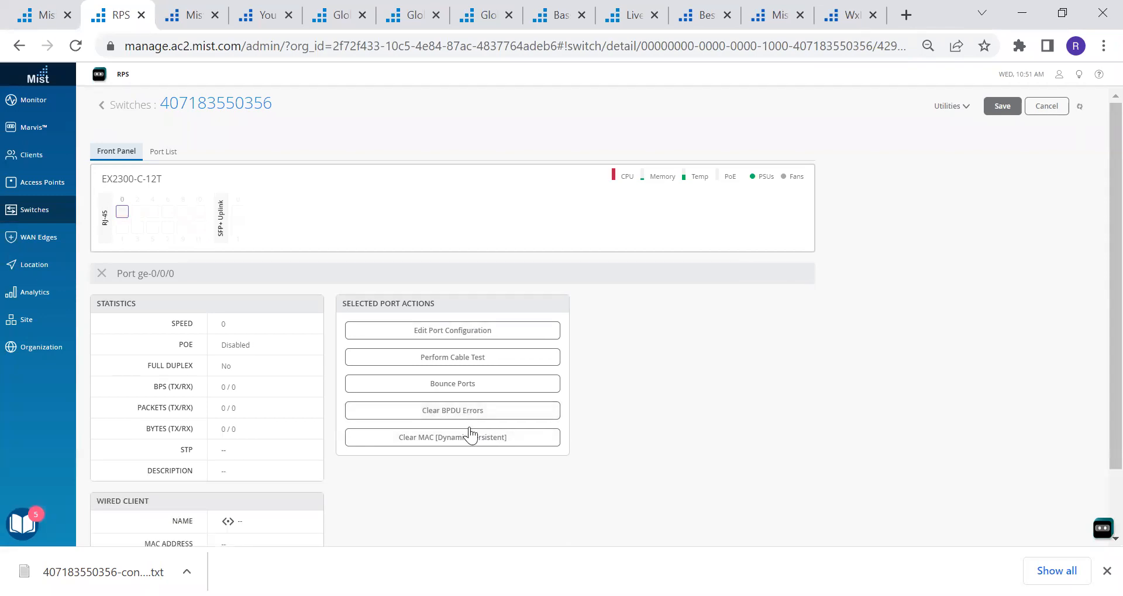